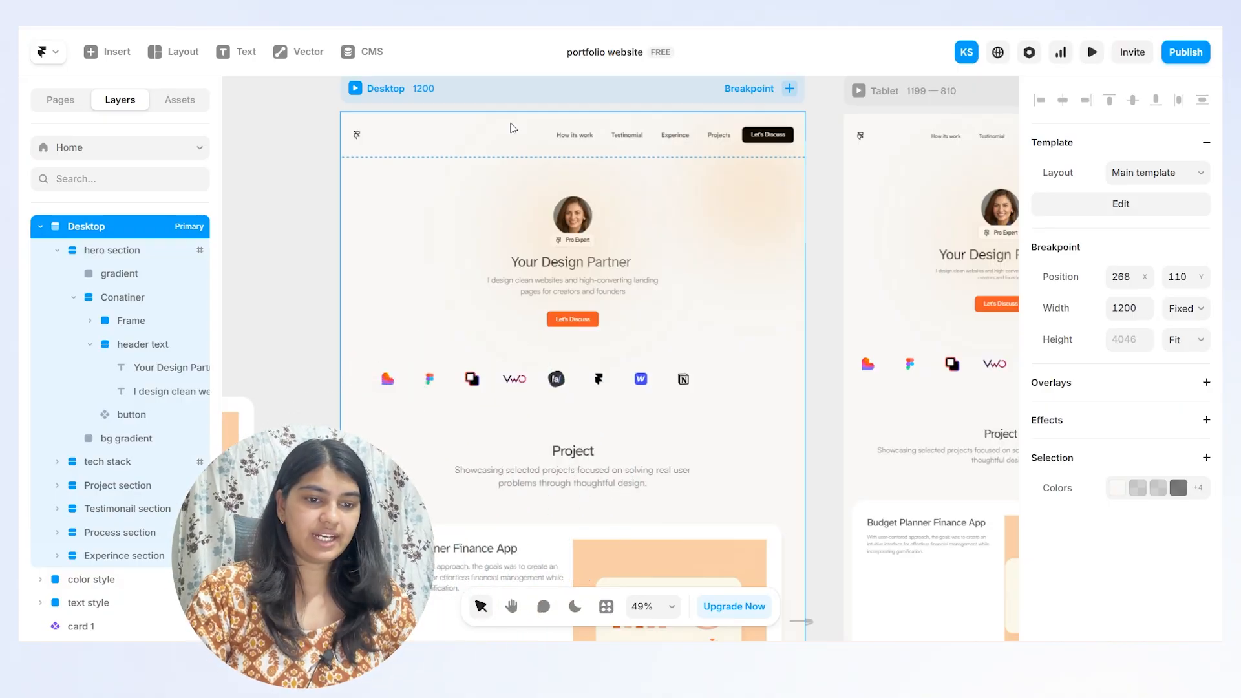
# - Open the main template for editing and set the desktop Navbar's position type to Absolute
pyautogui.doubleClick(490, 137)
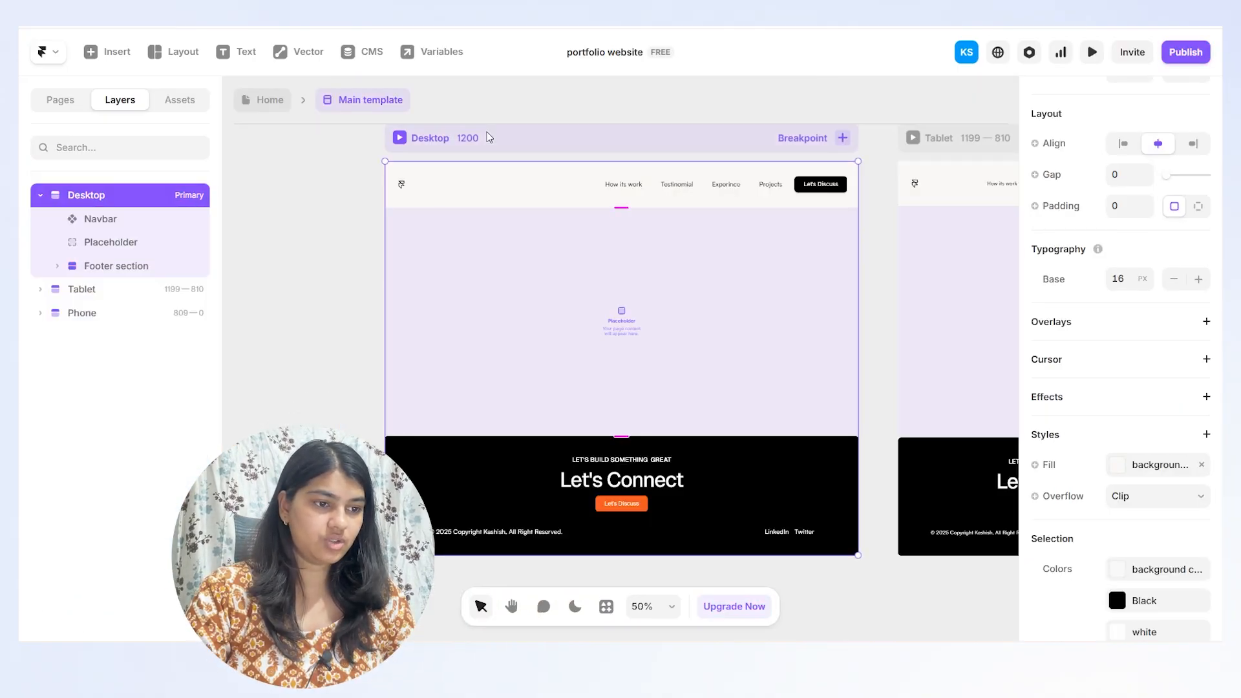
pyautogui.click(457, 184)
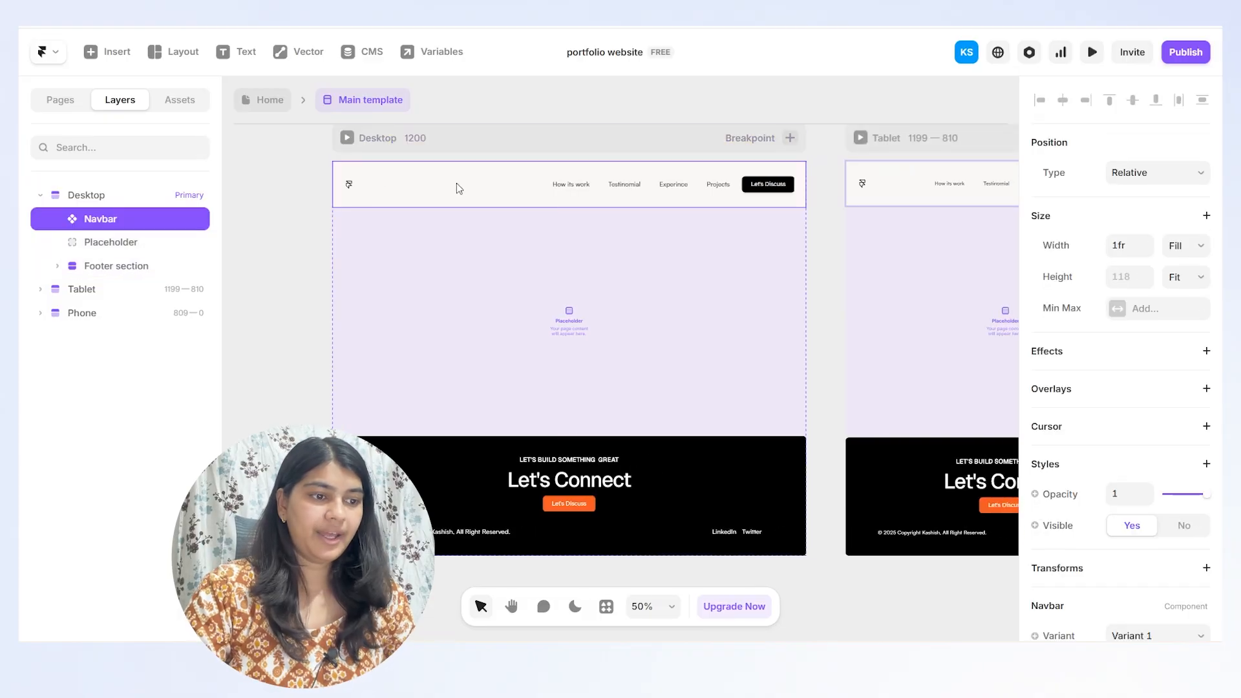
pyautogui.scroll(-3, 1111, 269)
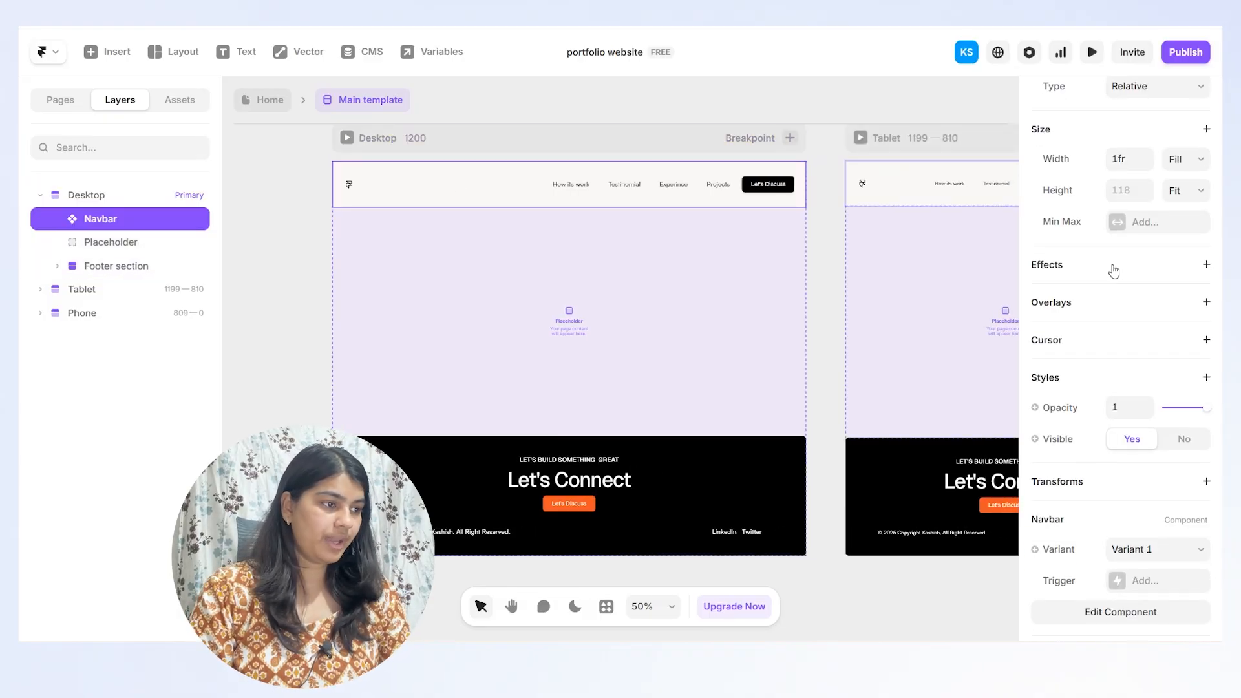
pyautogui.scroll(2, 1112, 269)
pyautogui.click(1152, 131)
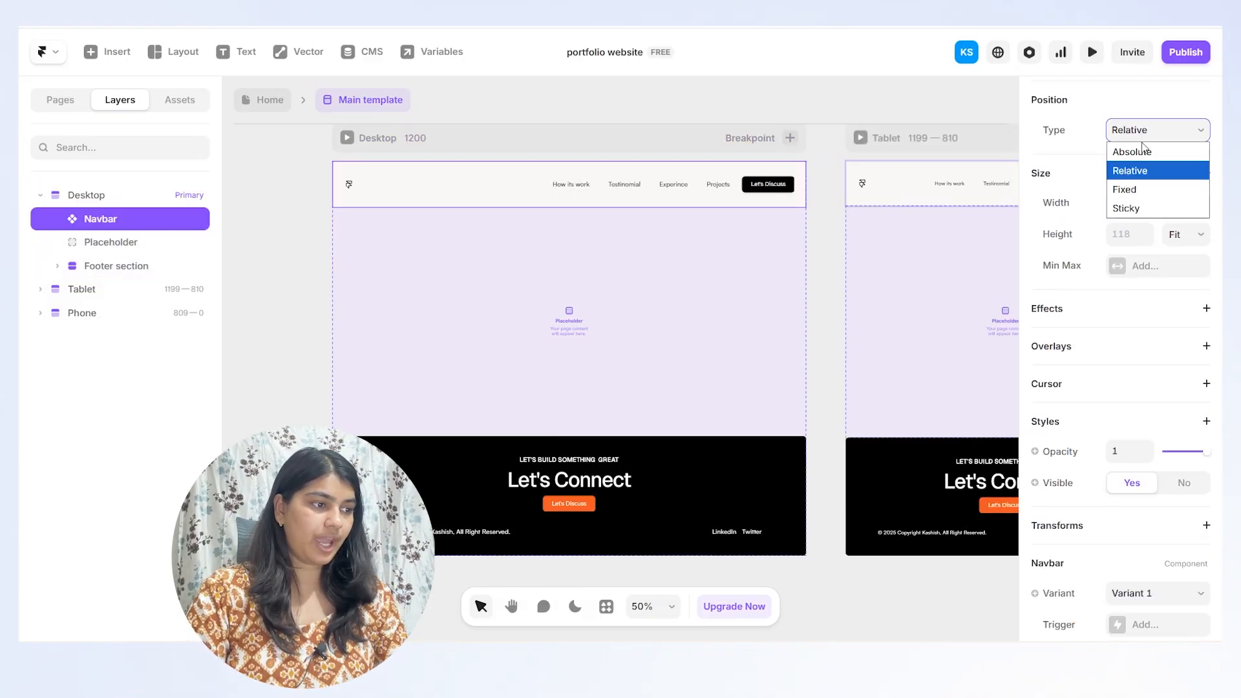
pyautogui.click(1140, 154)
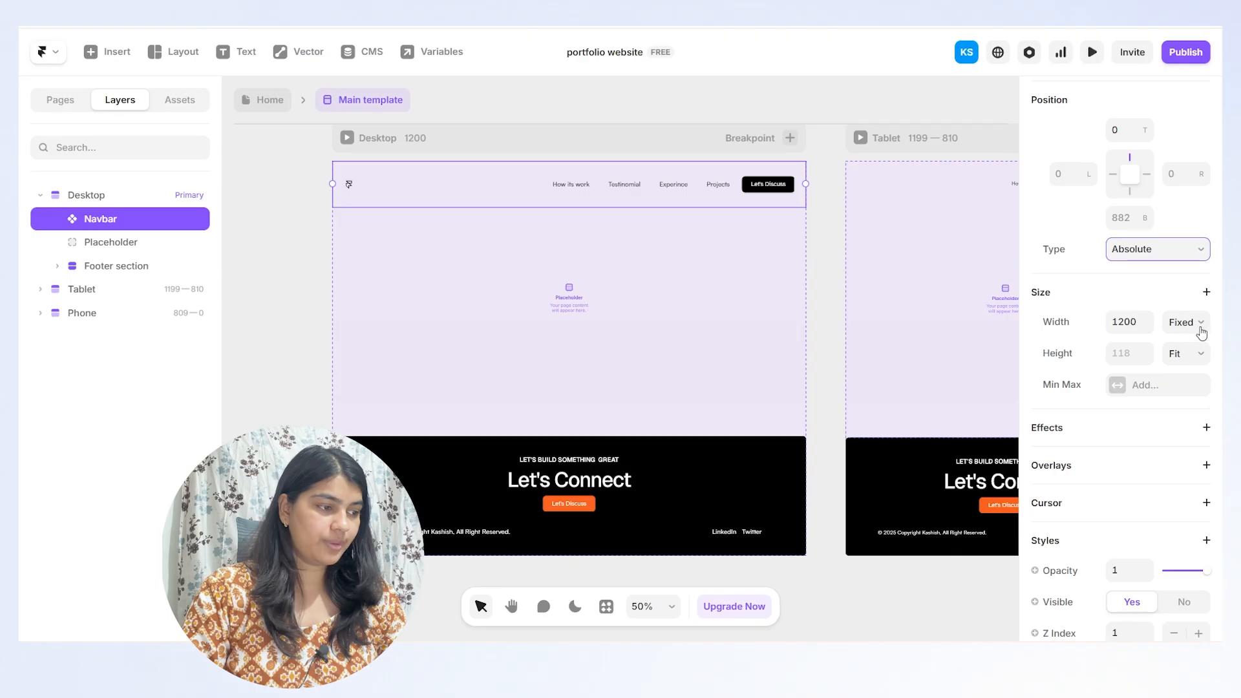
pyautogui.hscroll(6, 871, 297)
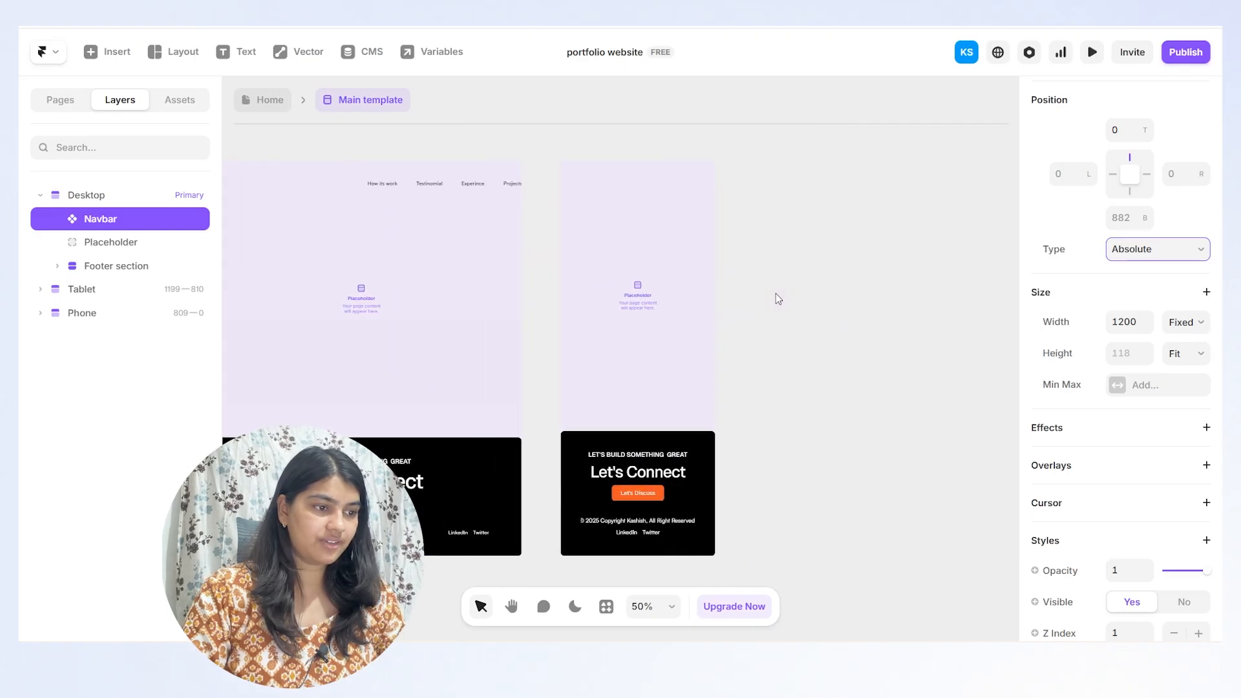
pyautogui.hscroll(-8, 776, 293)
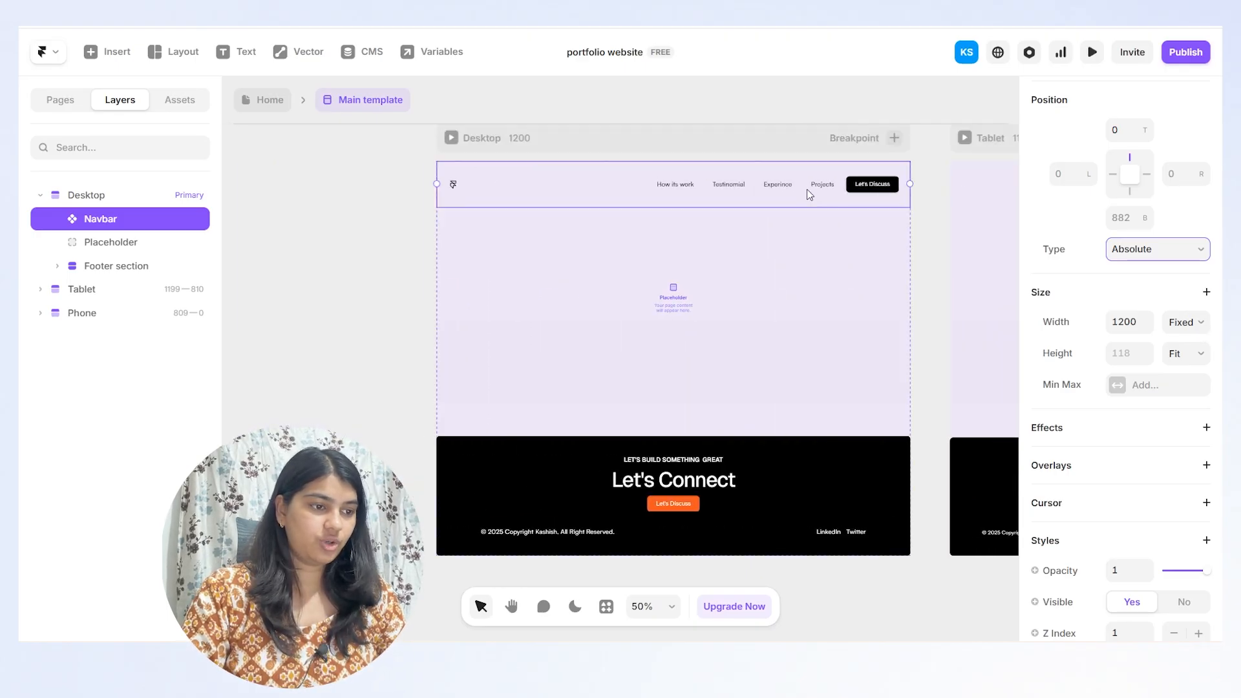
# - Set the Navbar's width to Relative at 100% and check it on the tablet and phone breakpoints
pyautogui.click(1185, 322)
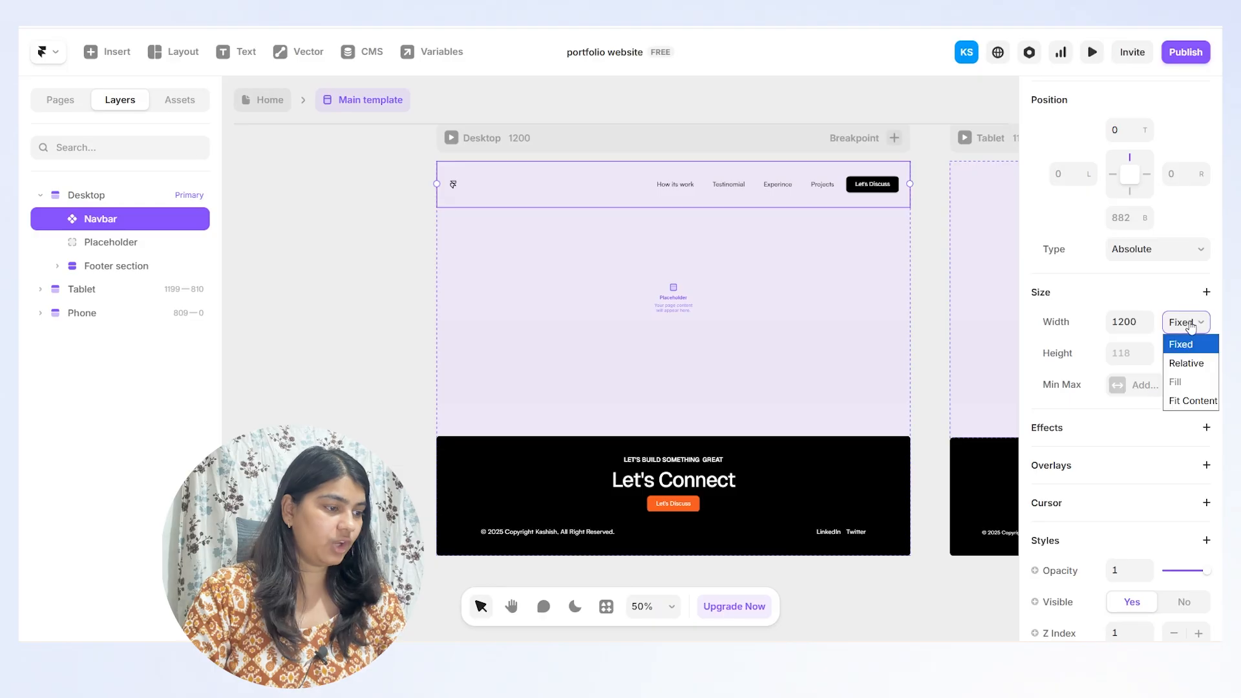
pyautogui.click(1189, 363)
pyautogui.hscroll(10, 762, 347)
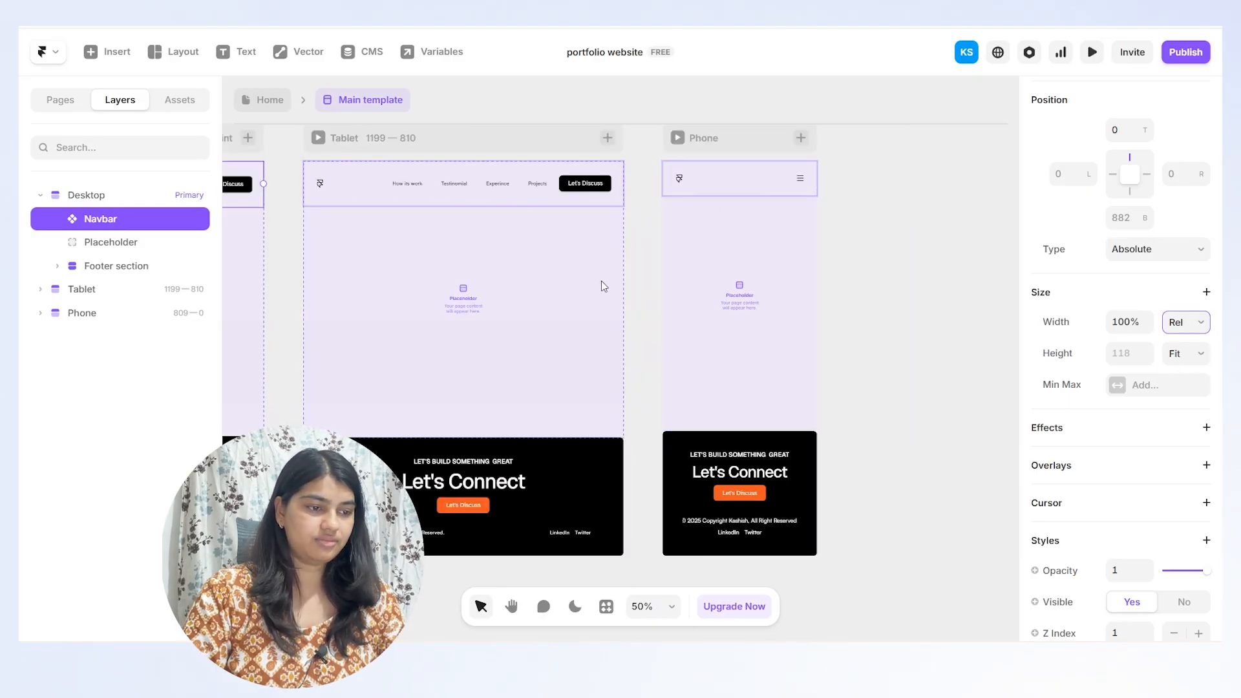
pyautogui.hscroll(-8, 597, 281)
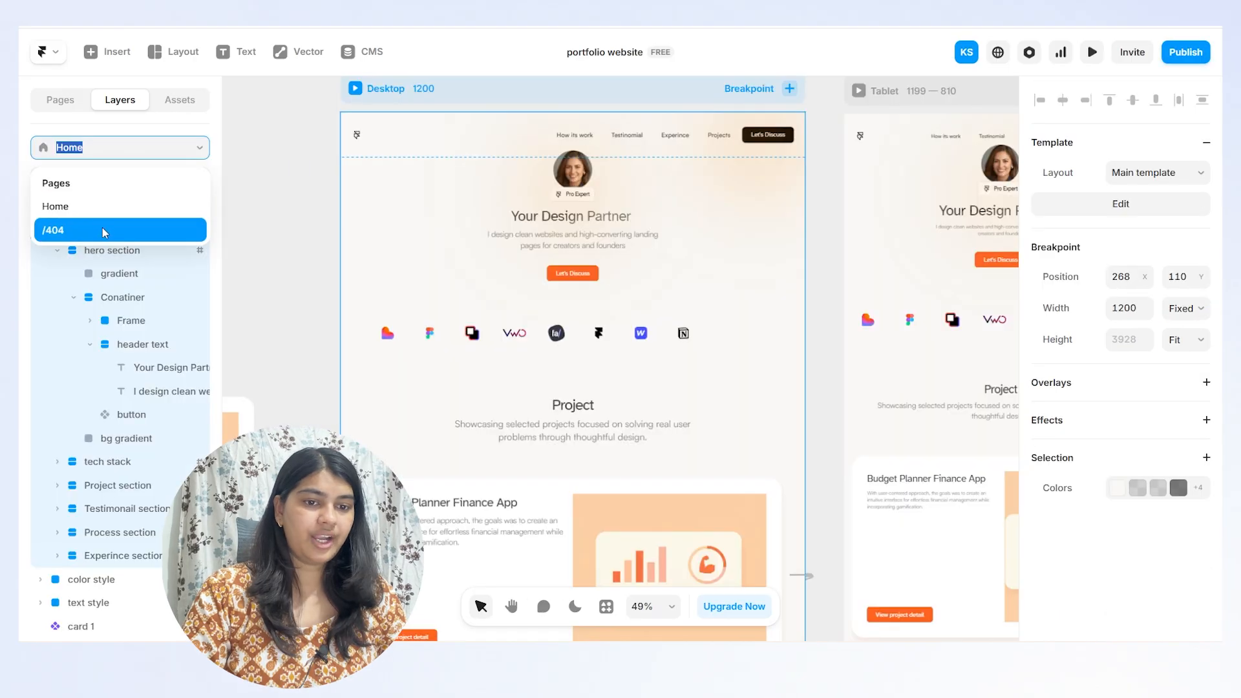
# - Copy the hero section from the Home page and paste it into the Desktop breakpoint of the /404 page
pyautogui.click(102, 229)
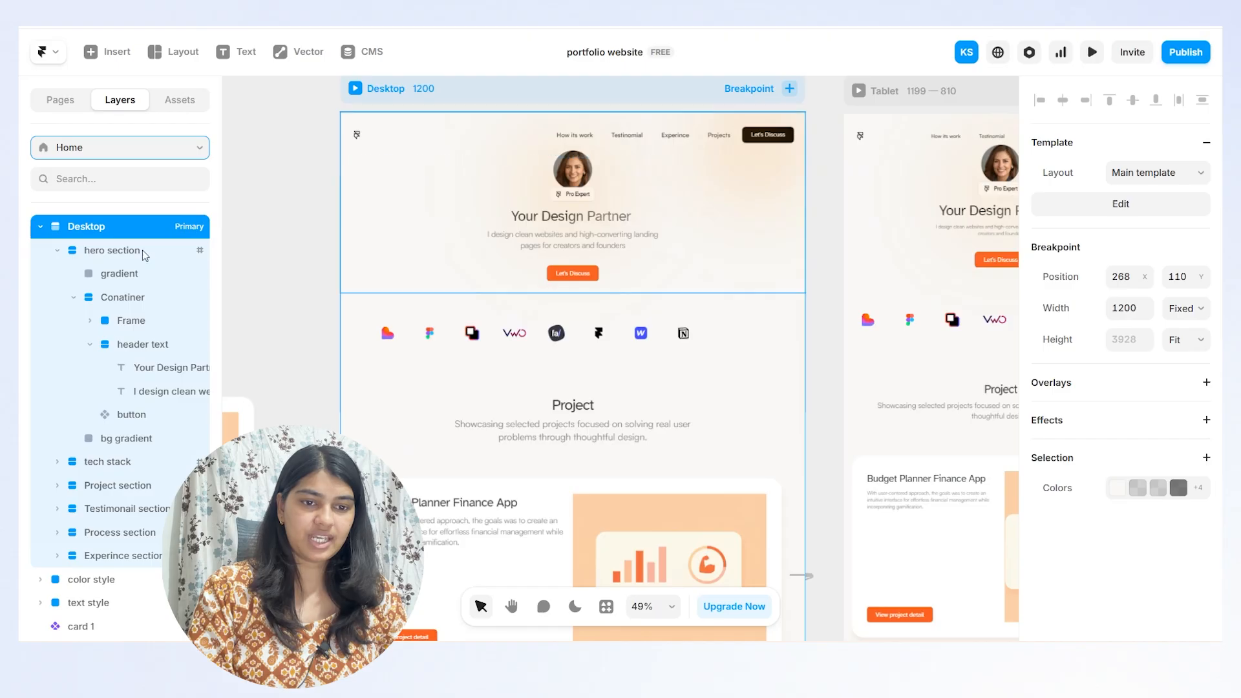
pyautogui.click(129, 262)
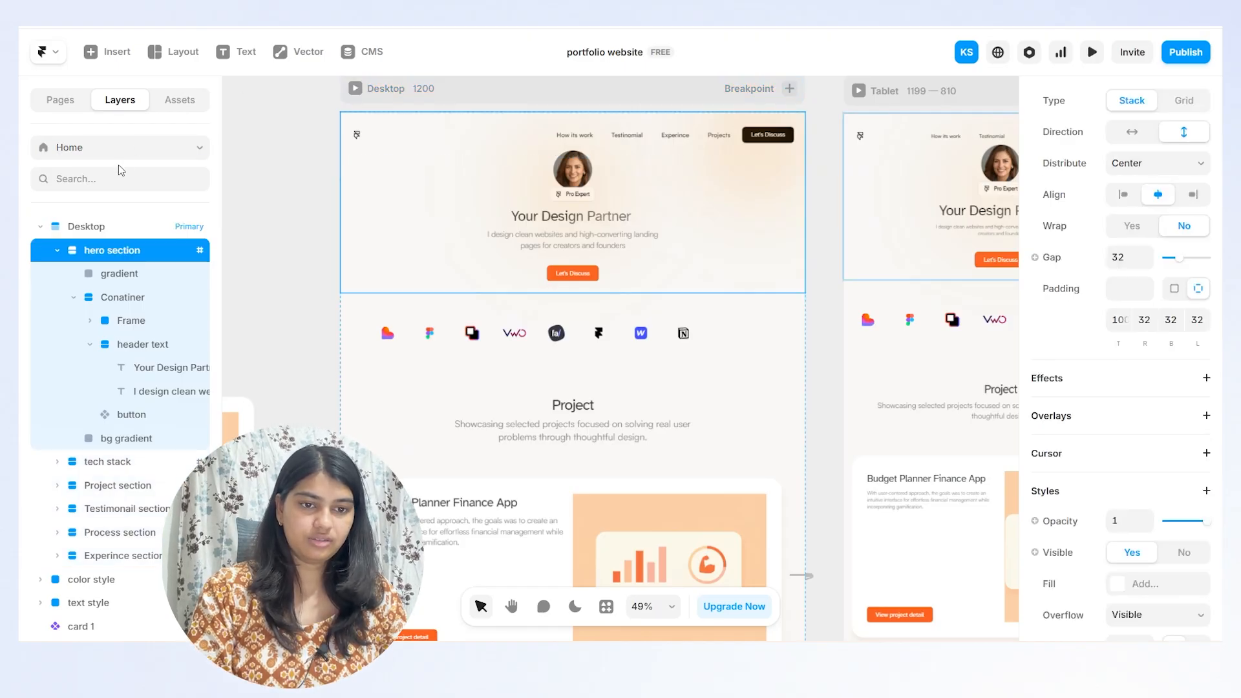
pyautogui.click(132, 150)
pyautogui.click(107, 225)
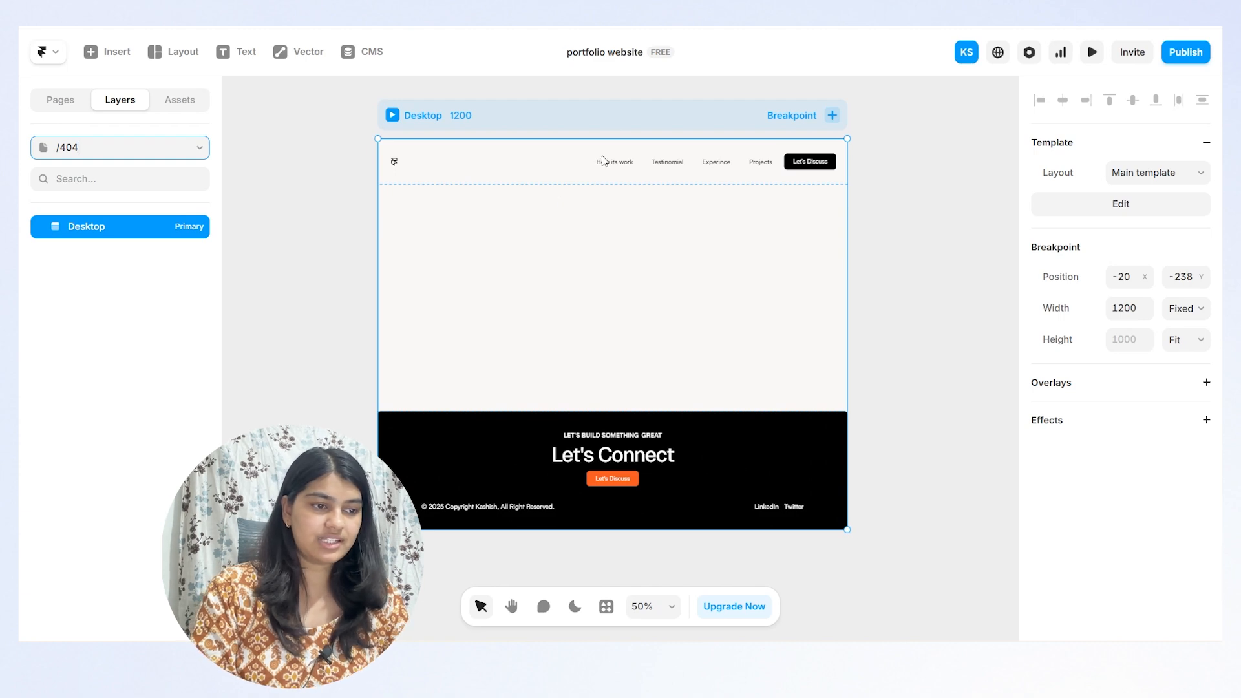
pyautogui.press('Return')
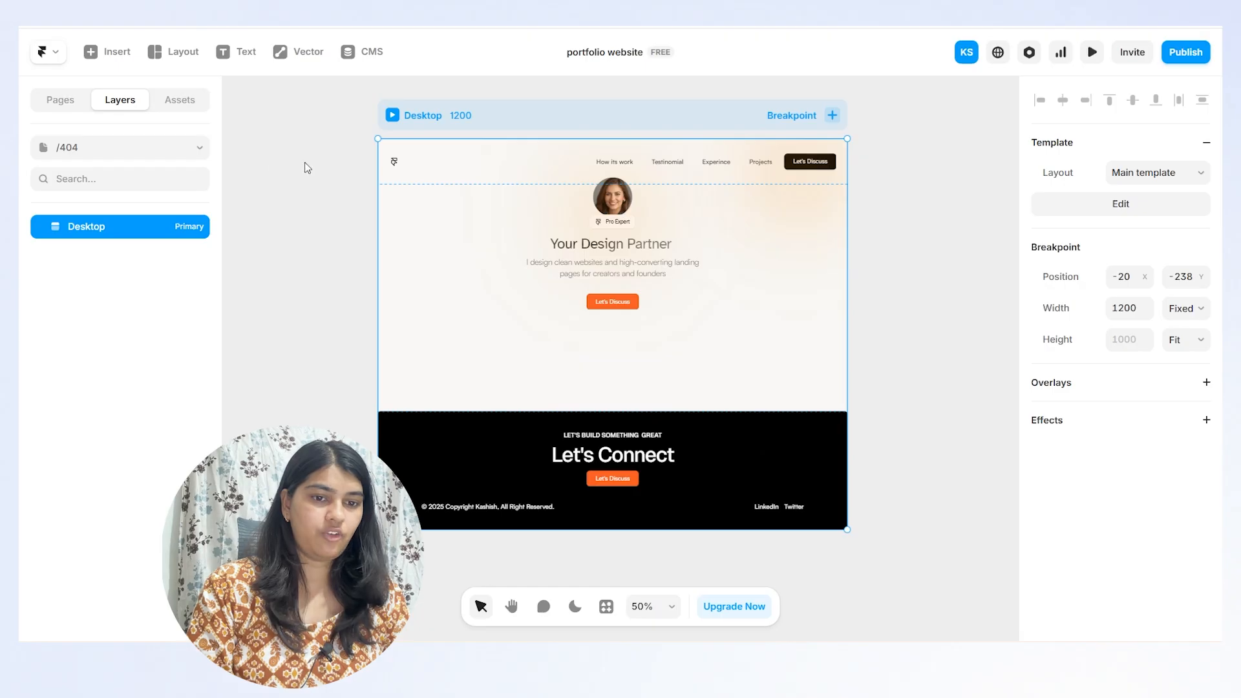
# - Delete the gradient layer and the profile image Frame from the hero section on the /404 page
pyautogui.click(747, 217)
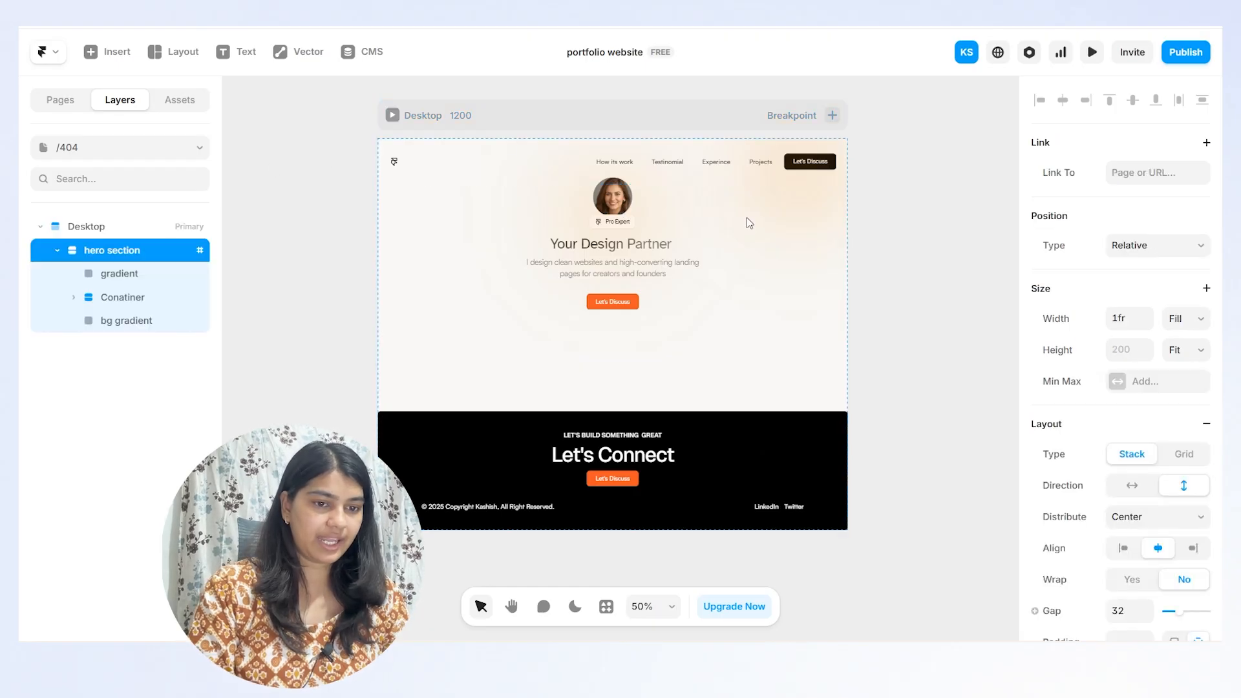
pyautogui.click(119, 275)
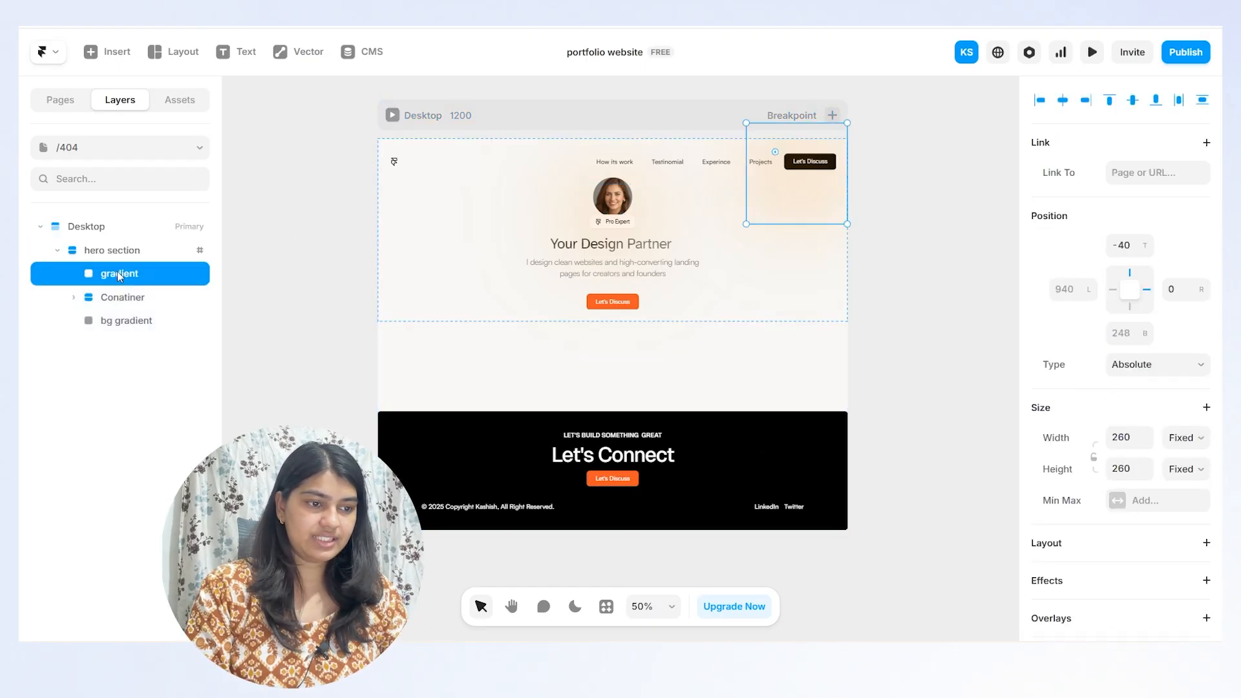
pyautogui.press('Delete')
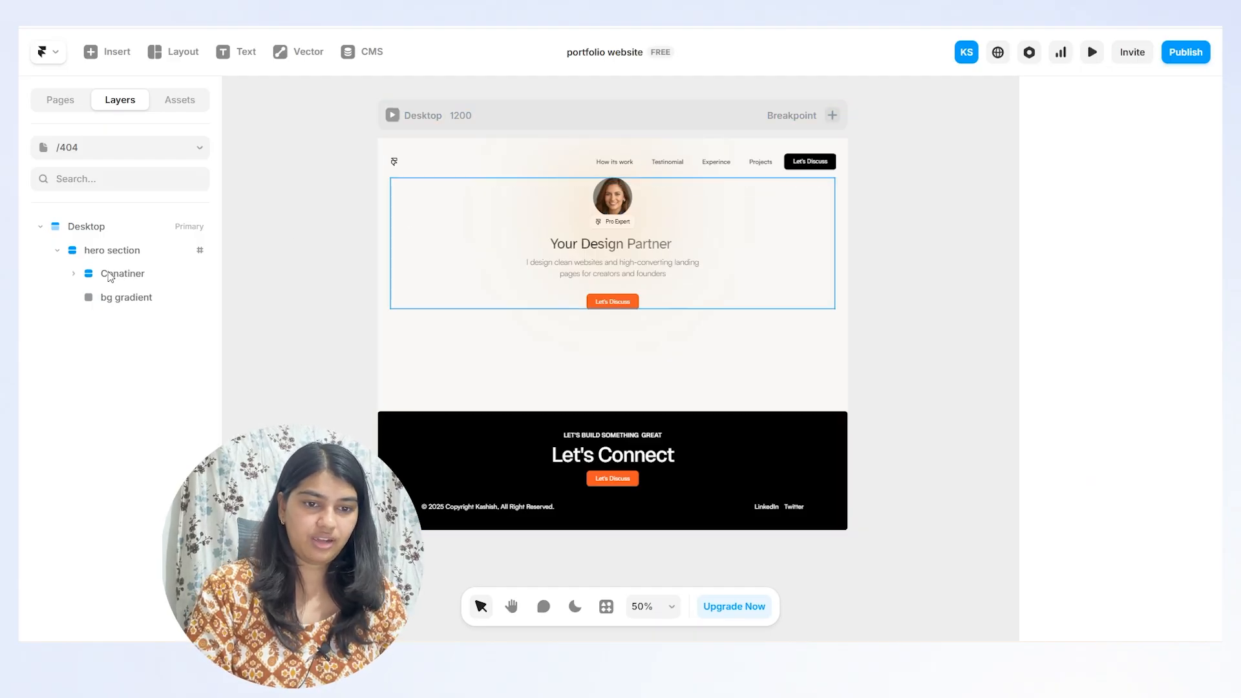
pyautogui.click(73, 273)
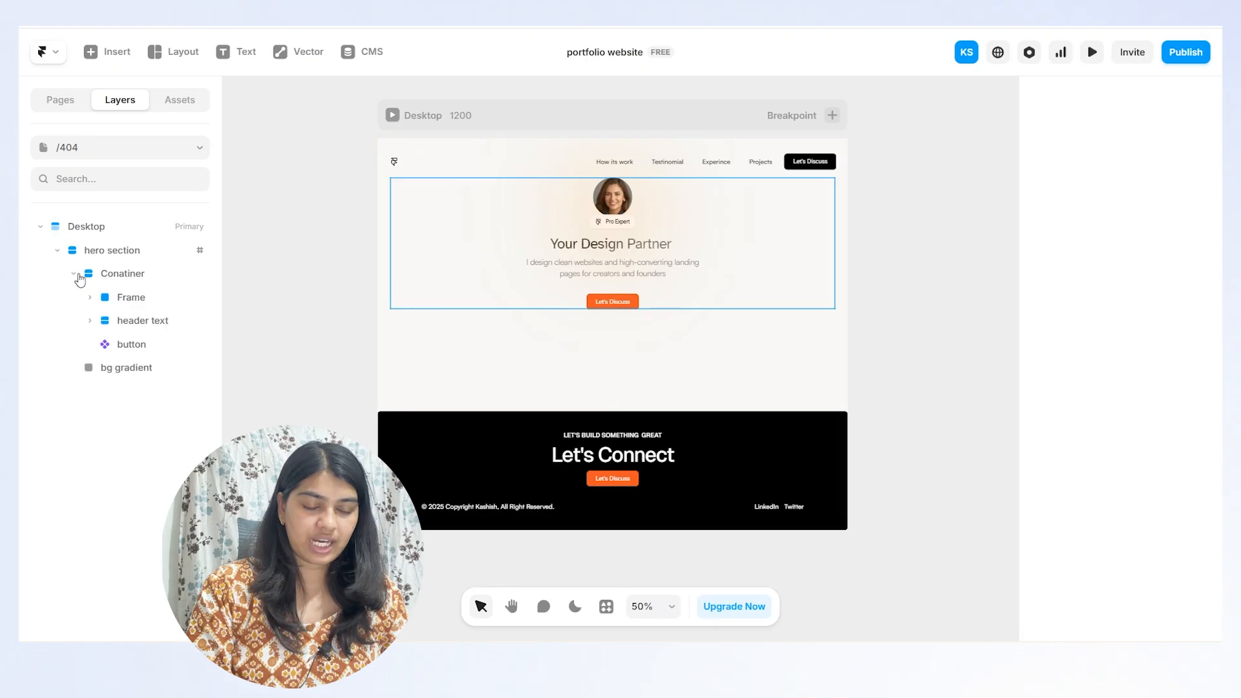
pyautogui.click(124, 298)
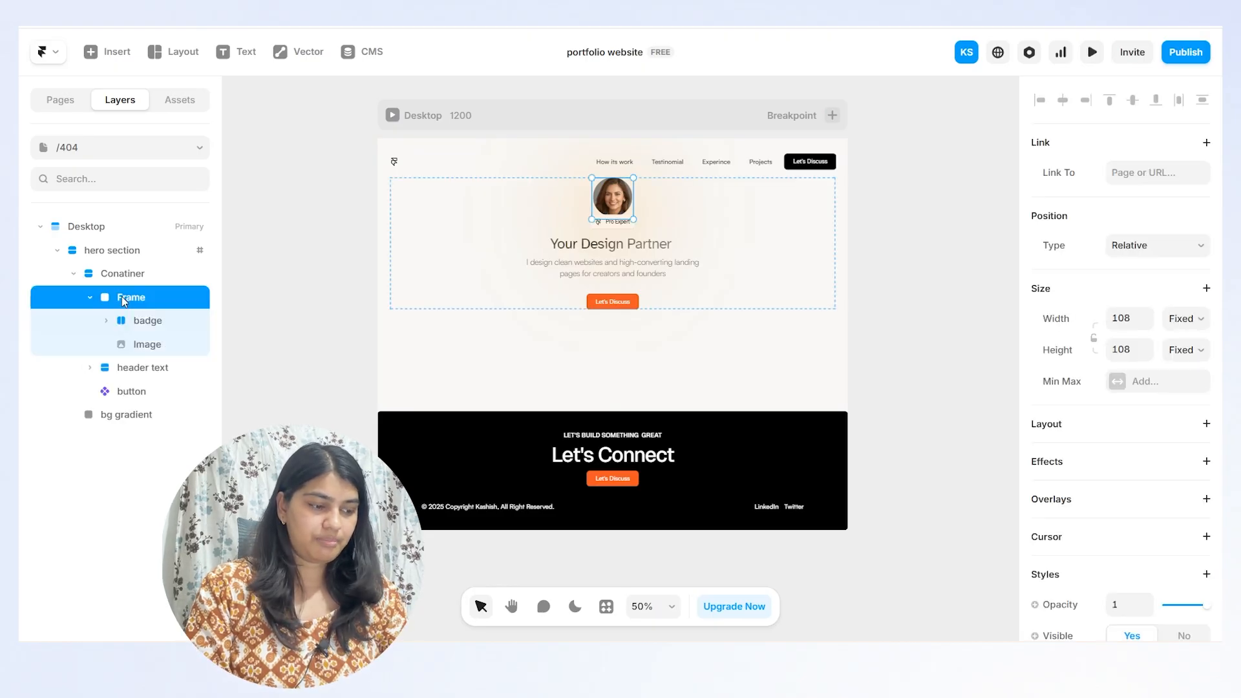
pyautogui.press('Delete')
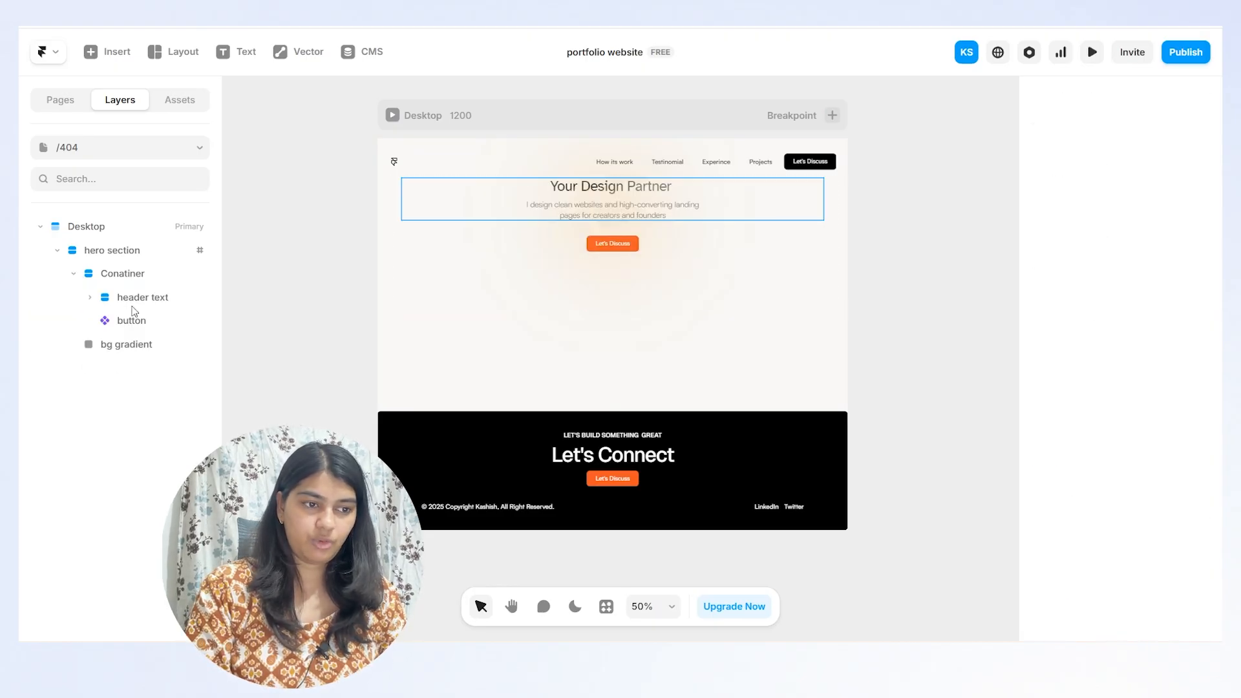
# - Set the hero section's height to Viewport at 100vh and centre the bg gradient within the section
pyautogui.click(123, 250)
pyautogui.click(1194, 351)
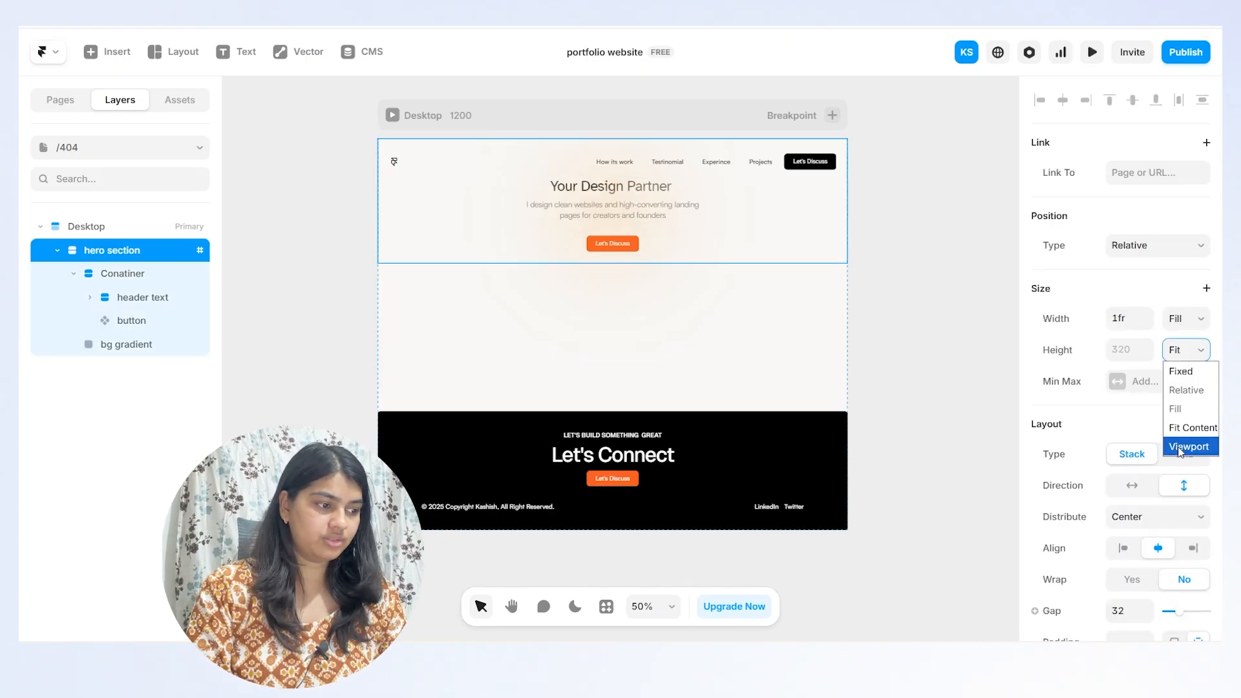
pyautogui.click(1180, 448)
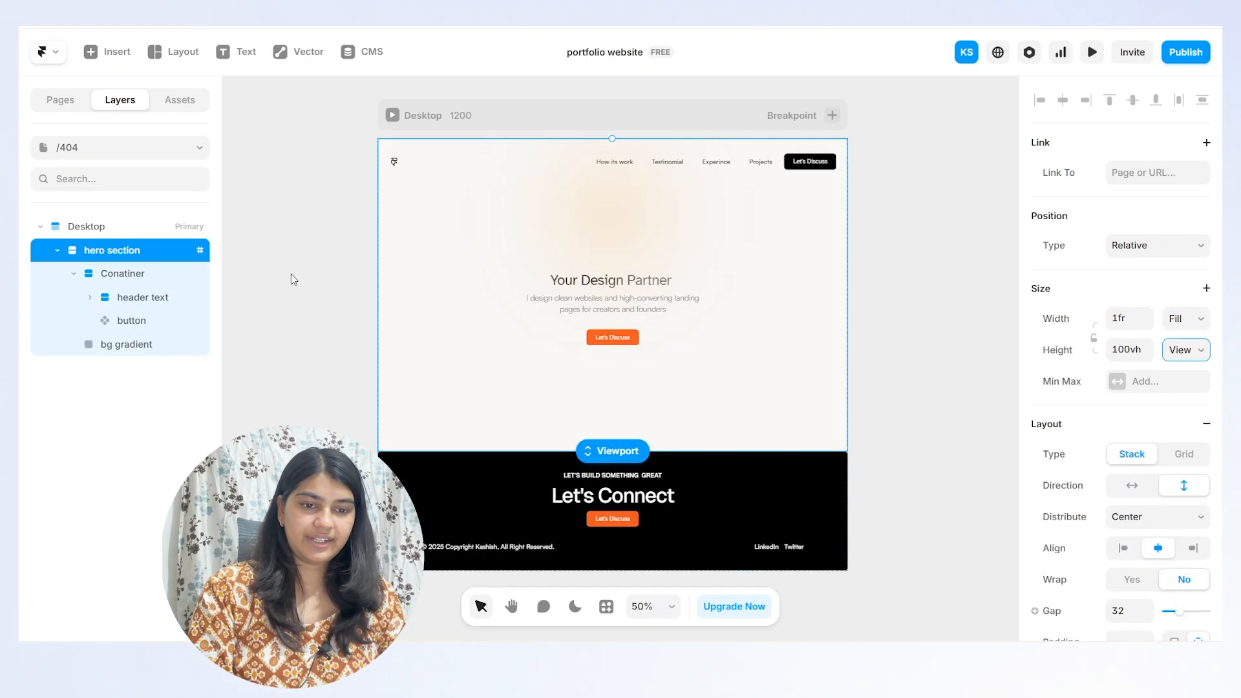
pyautogui.click(132, 277)
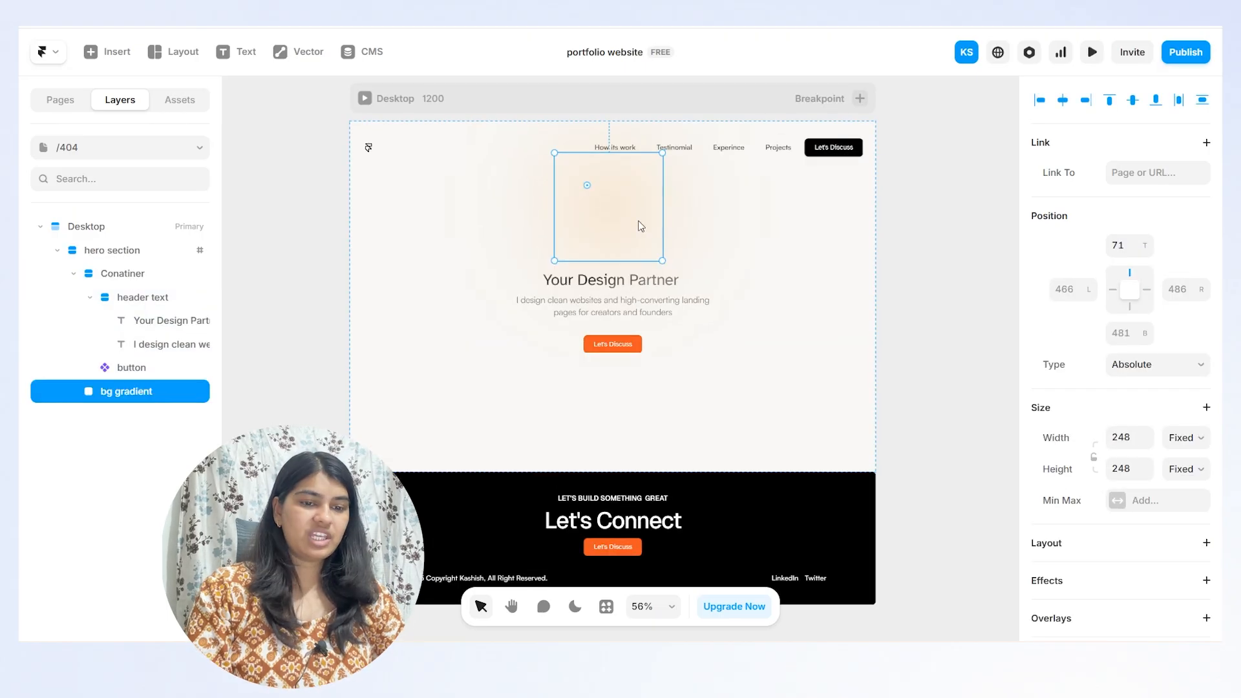
pyautogui.moveTo(640, 226); pyautogui.dragTo(647, 322)
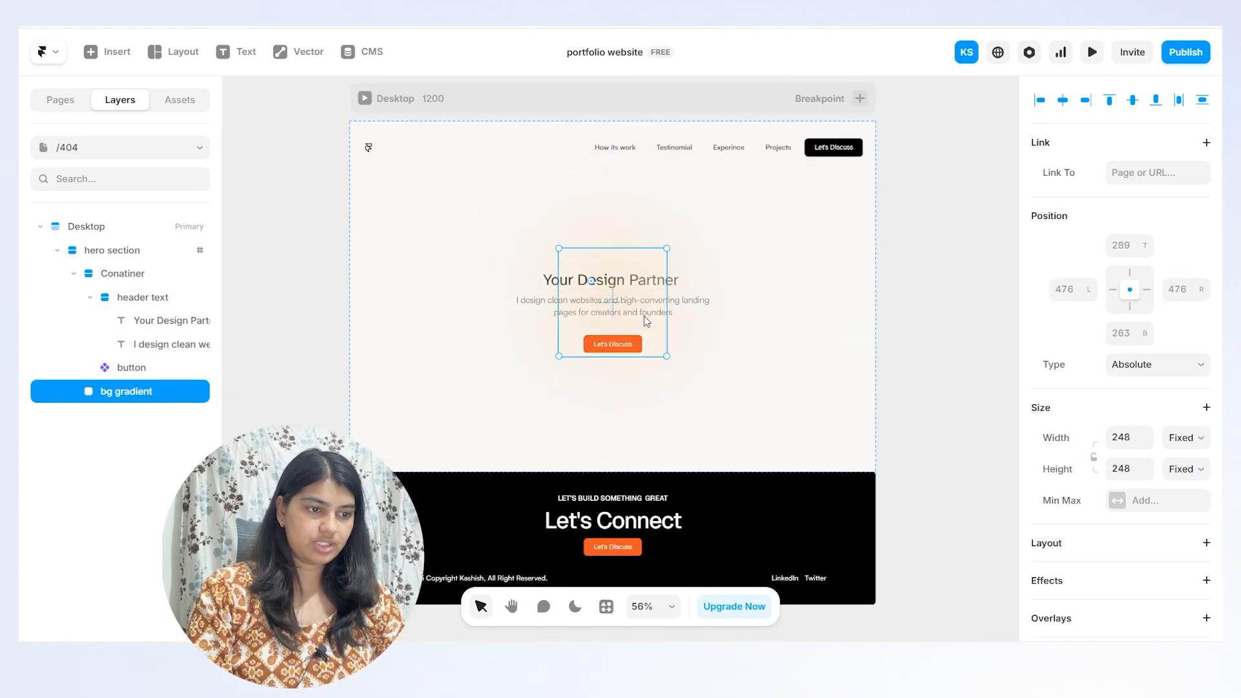
# - Replace the "Your Design Partner" heading with a new text layer reading "404" above the paragraph
pyautogui.click(680, 283)
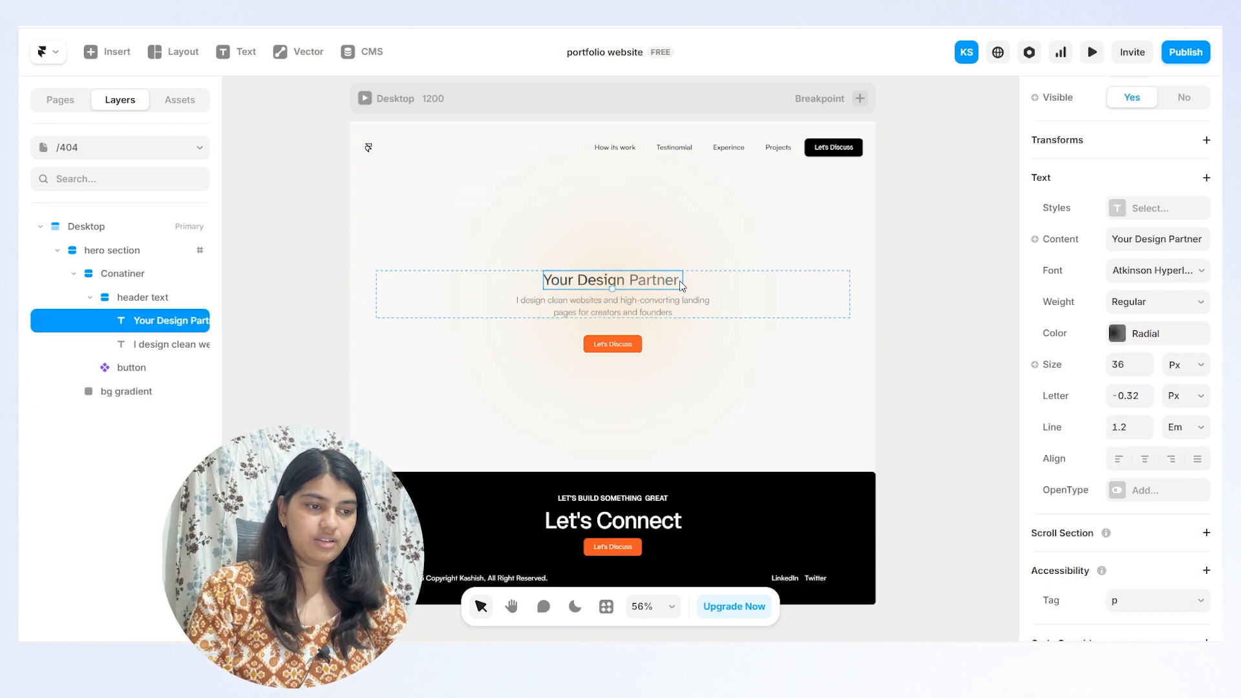
pyautogui.press('Delete')
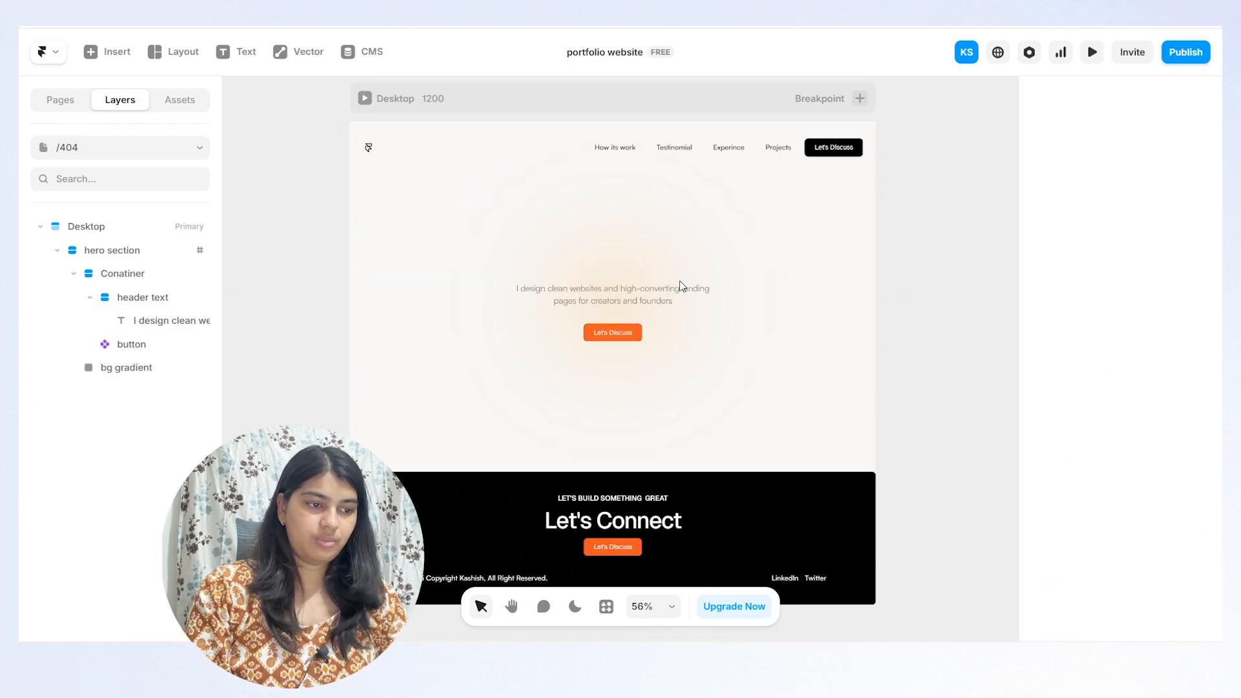
pyautogui.click(146, 277)
pyautogui.click(237, 53)
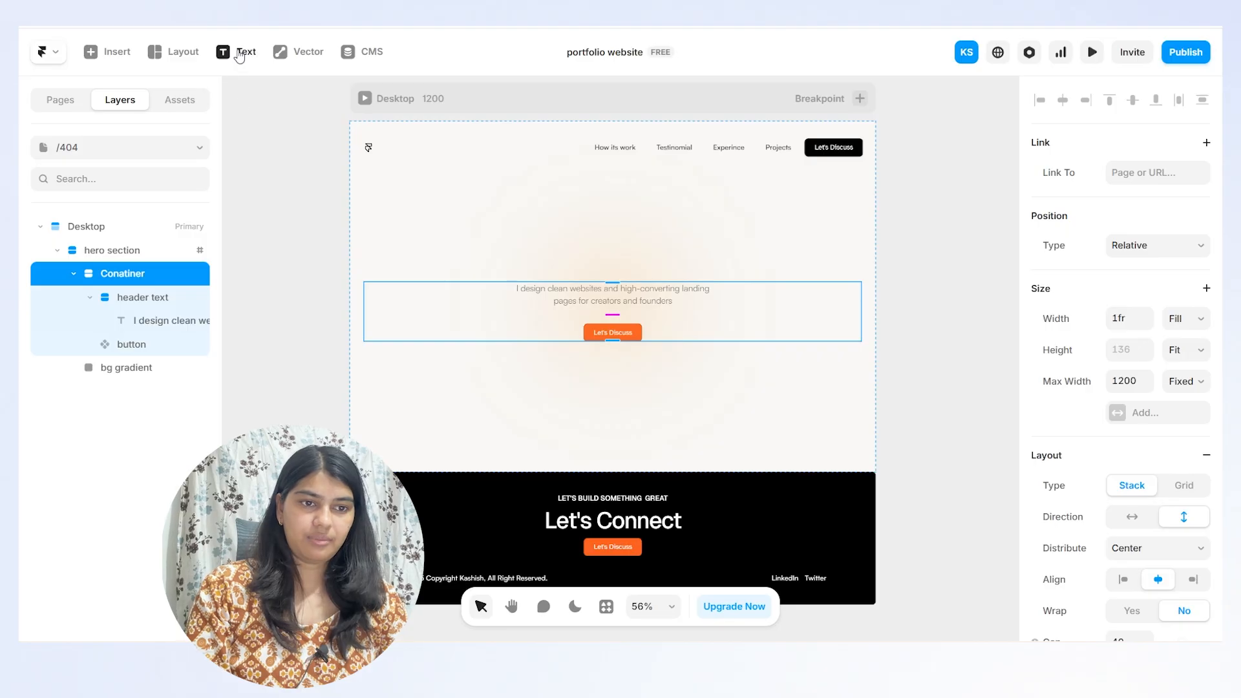
pyautogui.click(447, 297)
pyautogui.write('404')
# - Set the 404 text's size to 60 px and scale it up on the canvas to about 111 px
pyautogui.scroll(-5, 1125, 452)
pyautogui.click(1125, 526)
pyautogui.write('60')
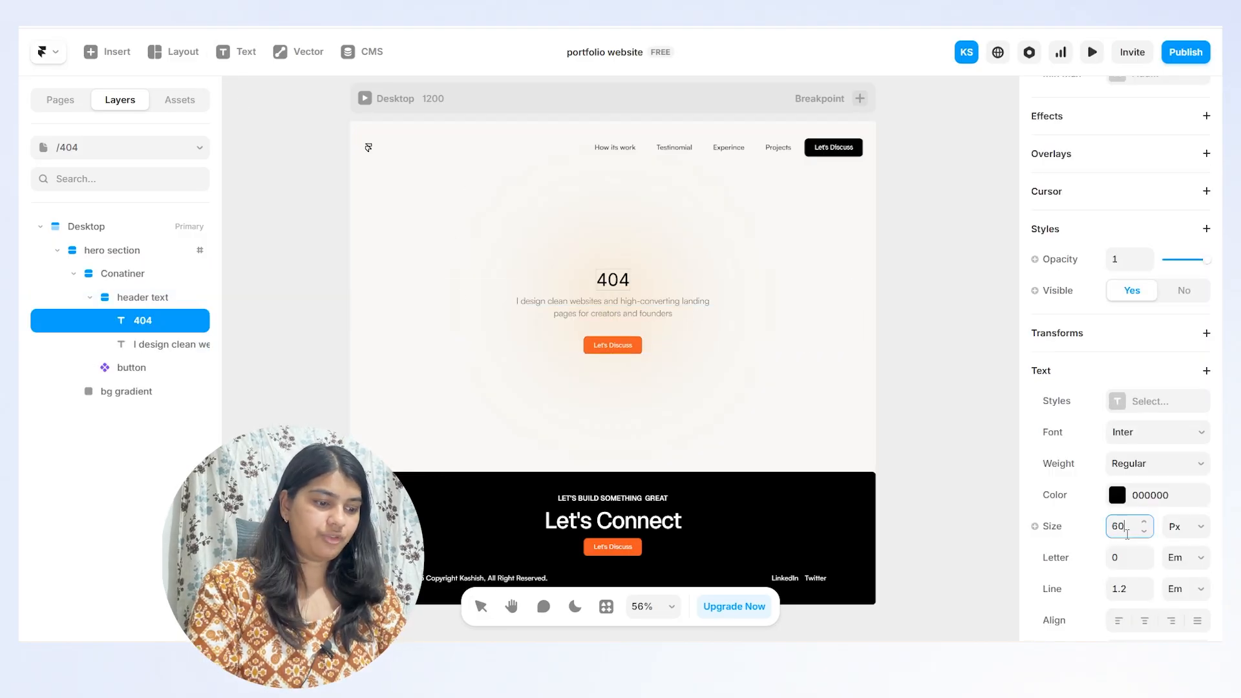
pyautogui.click(903, 458)
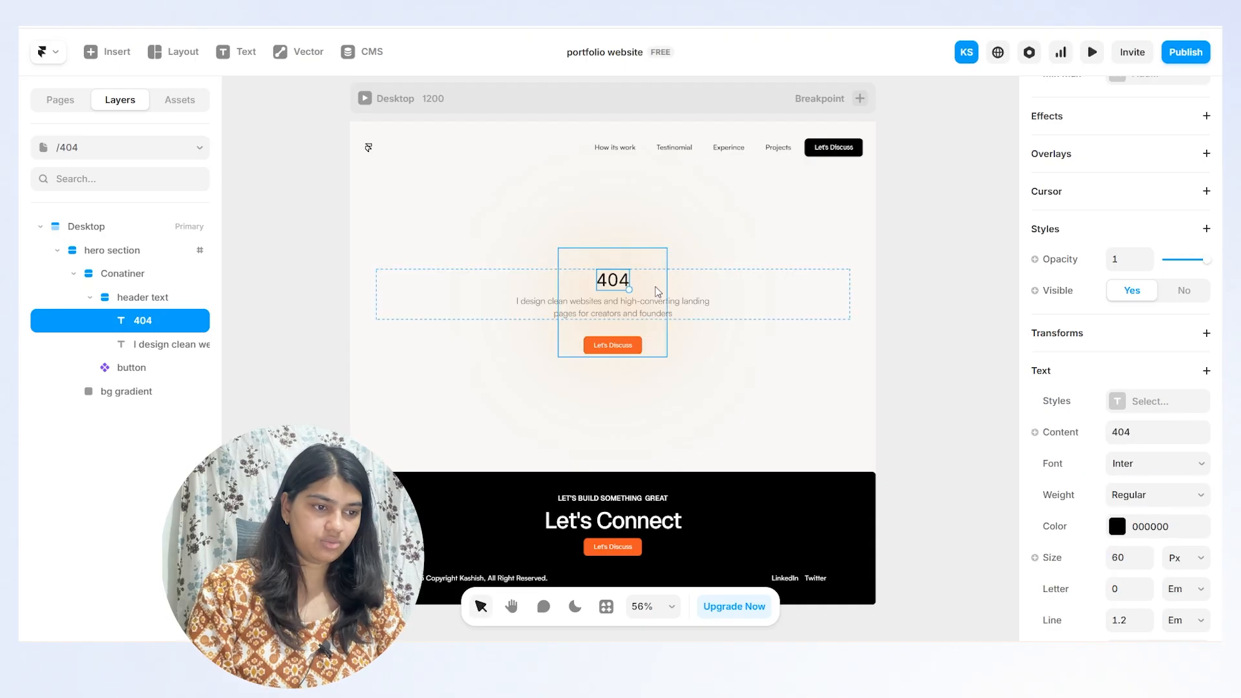
pyautogui.moveTo(631, 289); pyautogui.dragTo(743, 327)
# - Change the 404 text's color from a solid fill to a linear gradient
pyautogui.scroll(-1, 1122, 504)
pyautogui.click(1128, 488)
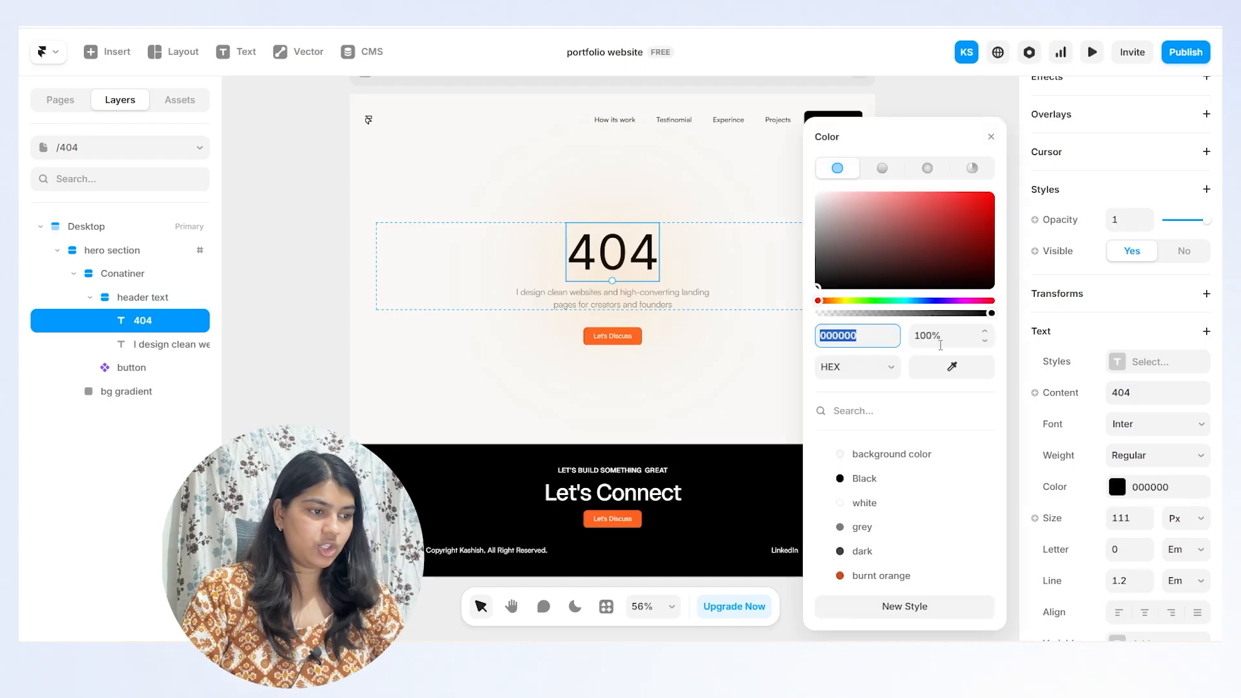
pyautogui.click(882, 168)
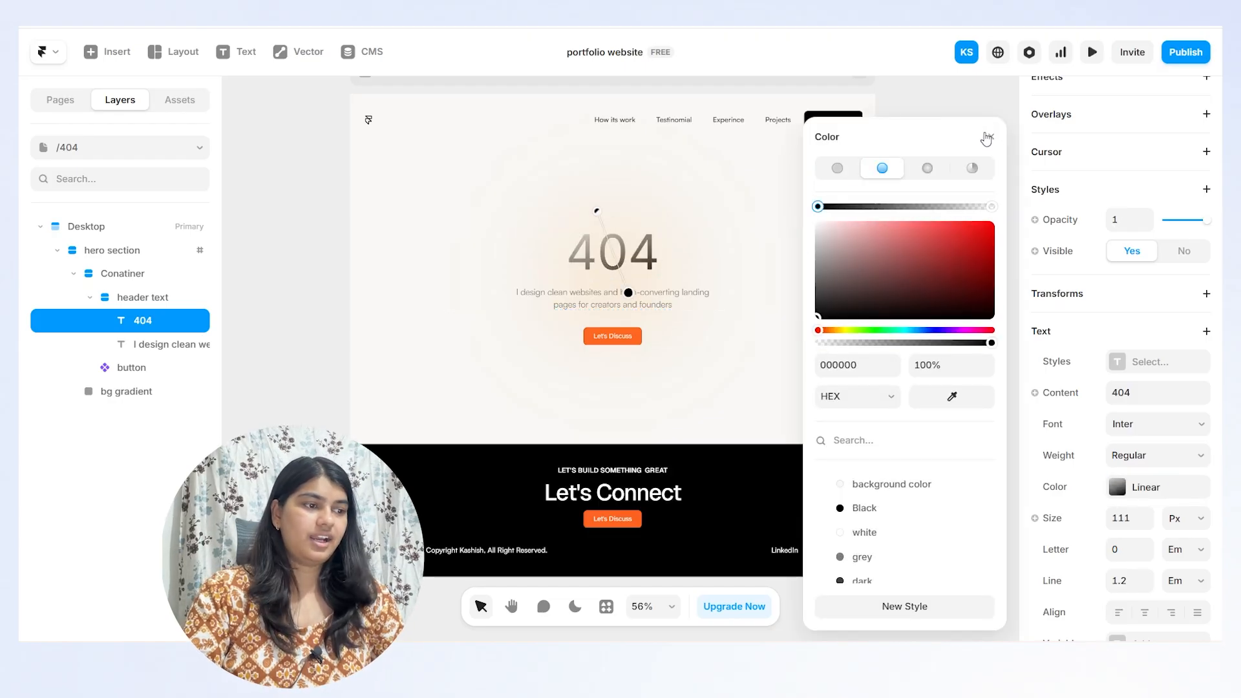
pyautogui.click(992, 137)
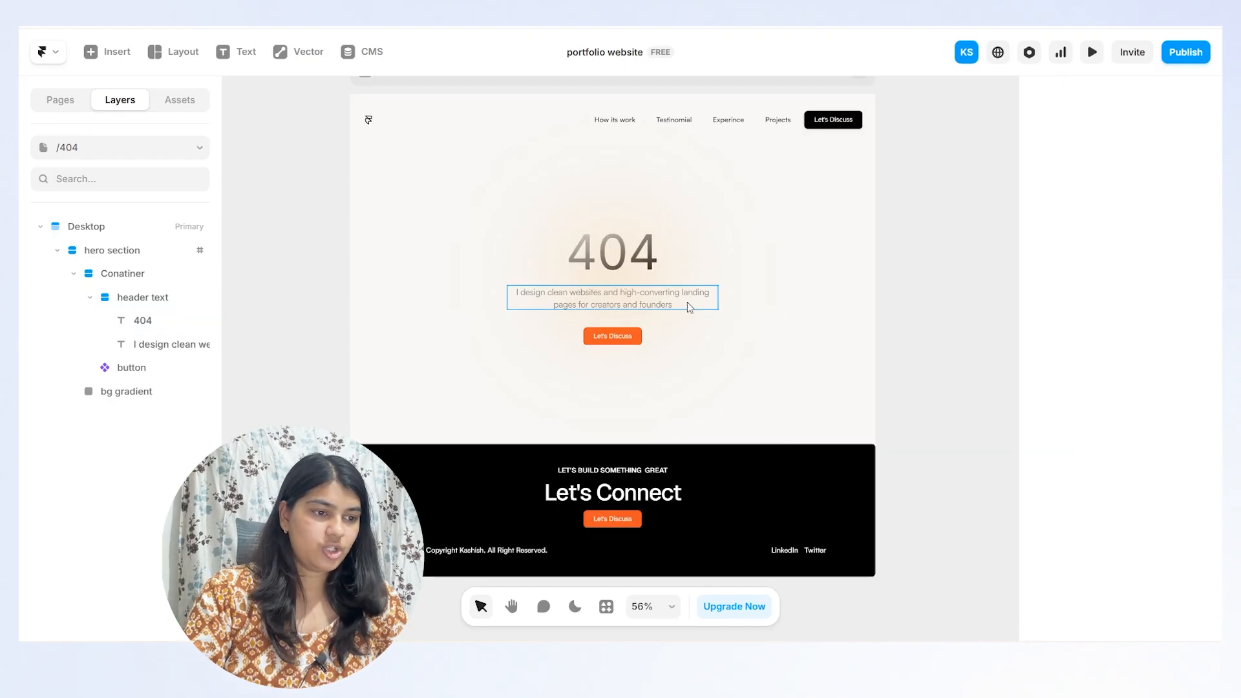
# - Replace the paragraph below 404 with "Oops, the page you are looking, doesn't exist!!"
pyautogui.click(690, 304)
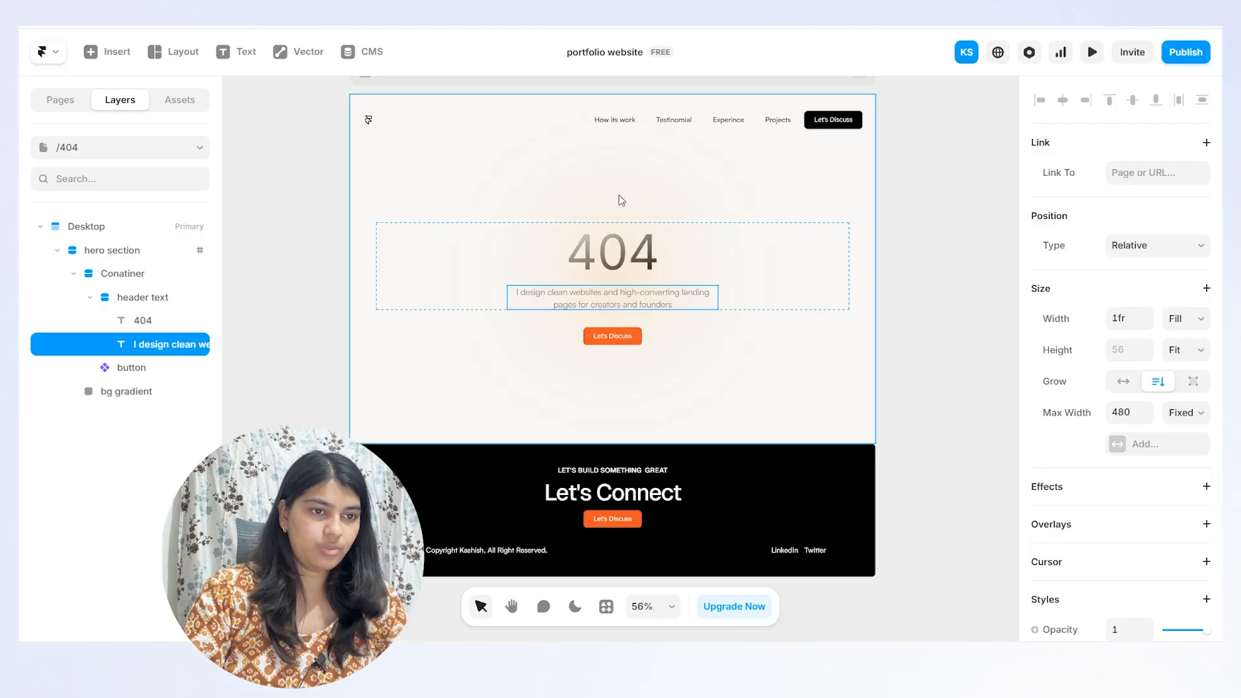
pyautogui.write("Oops, the page you are looking, doesn't exist!!")
pyautogui.click(169, 445)
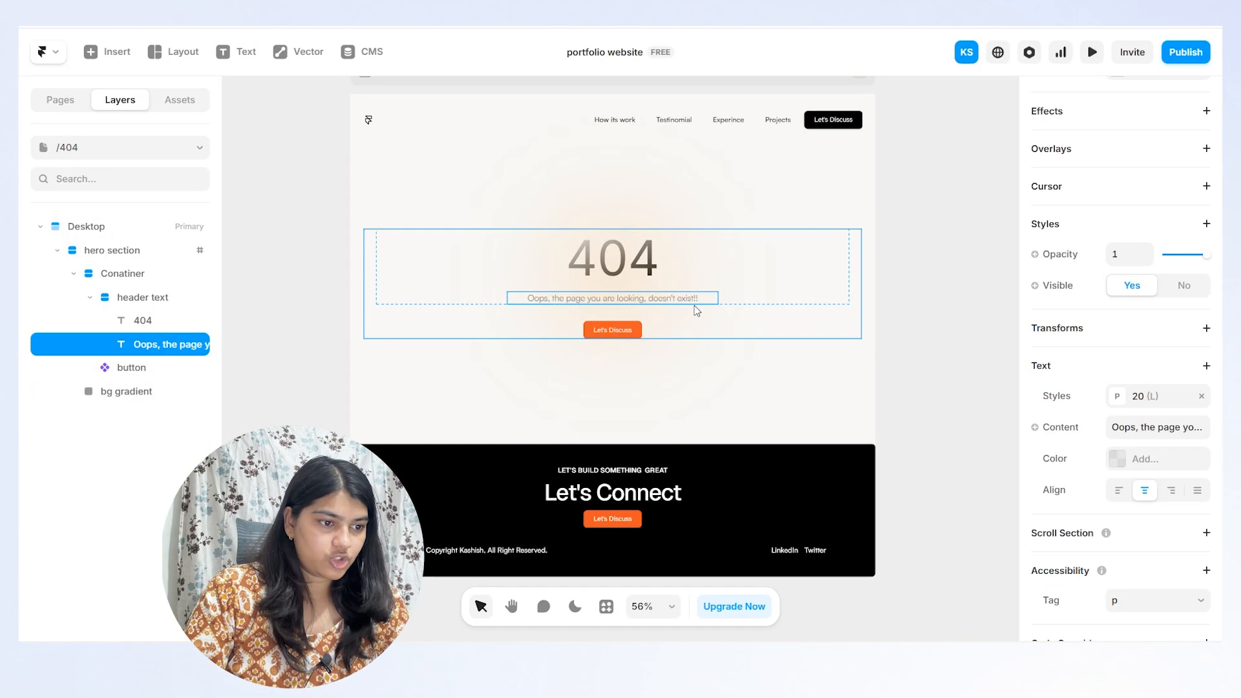
# - Apply the 28 paragraph text style to the "Oops, the page you are looking, doesn't exist!!" message
pyautogui.click(1151, 401)
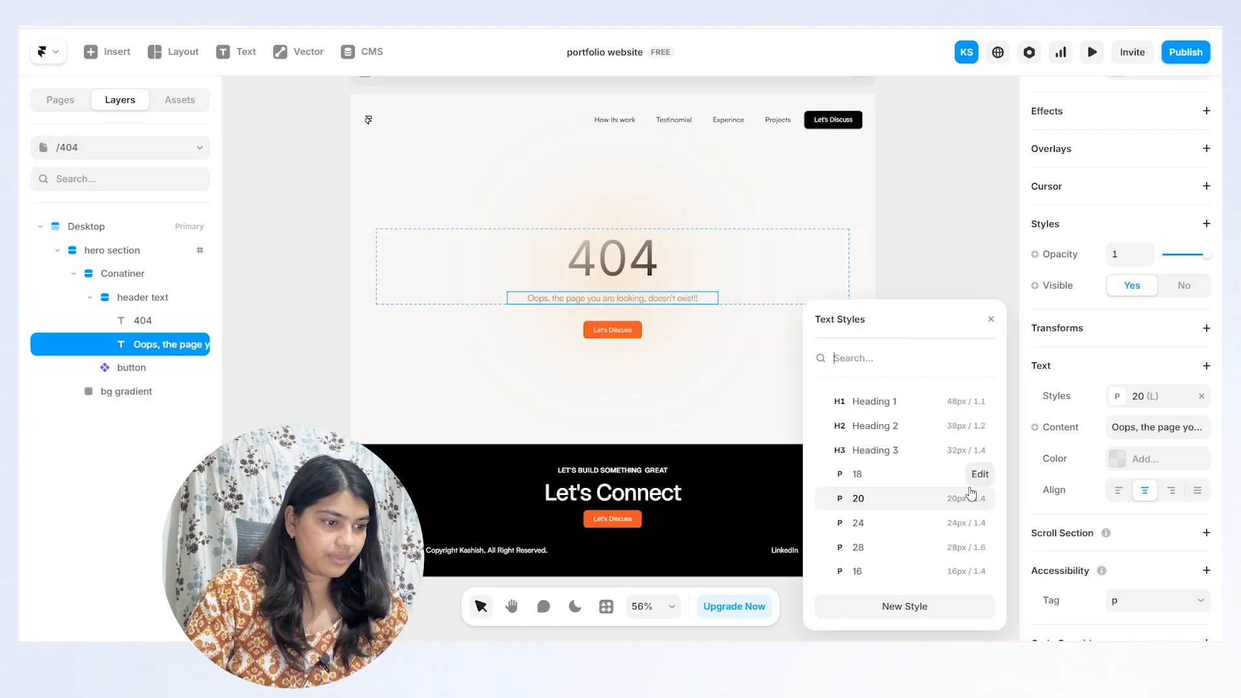
pyautogui.click(891, 554)
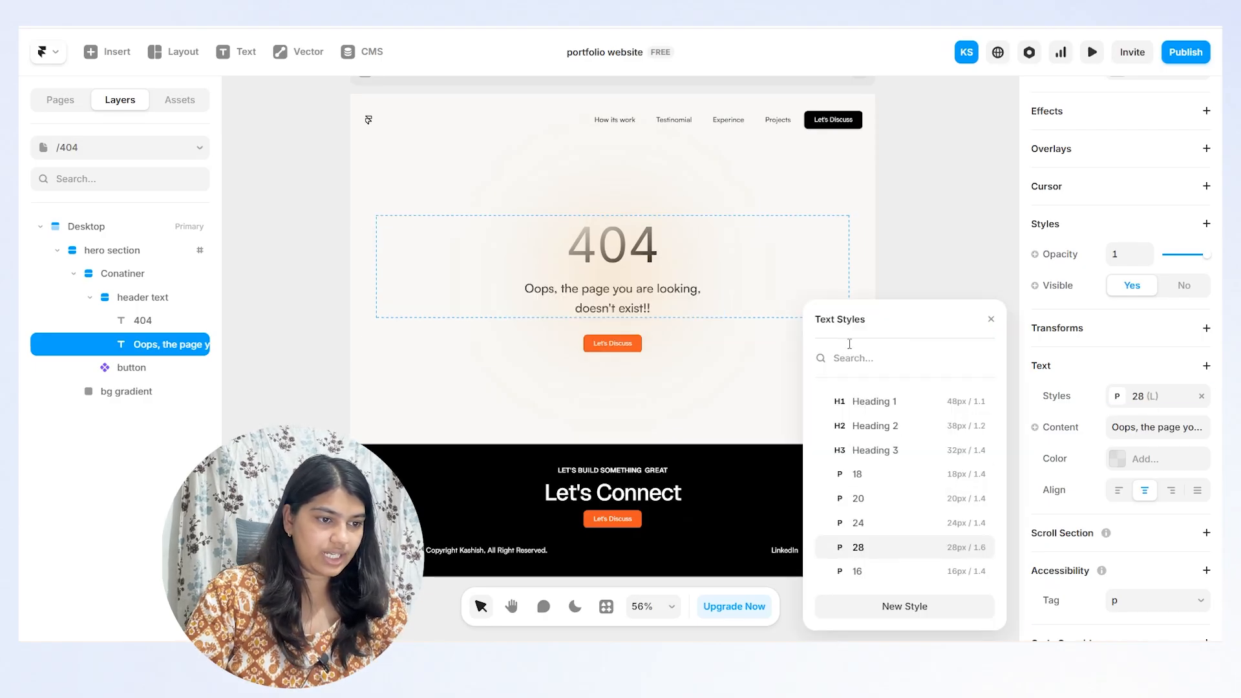
pyautogui.click(625, 344)
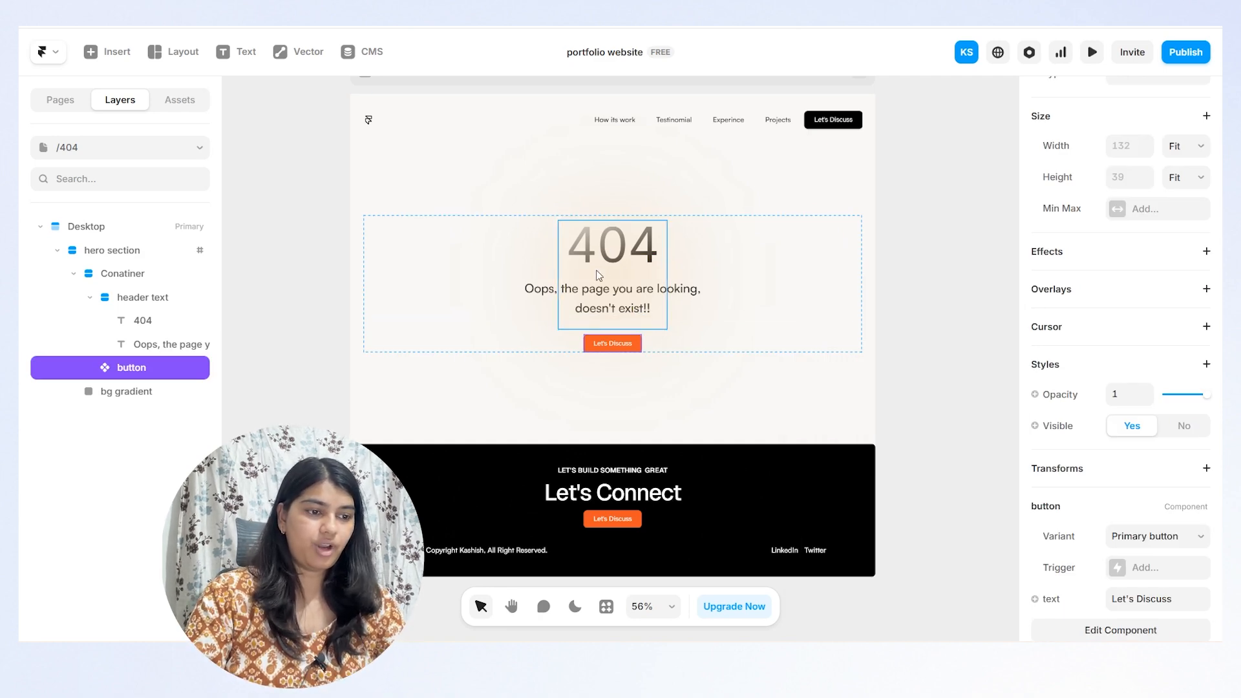
pyautogui.click(656, 304)
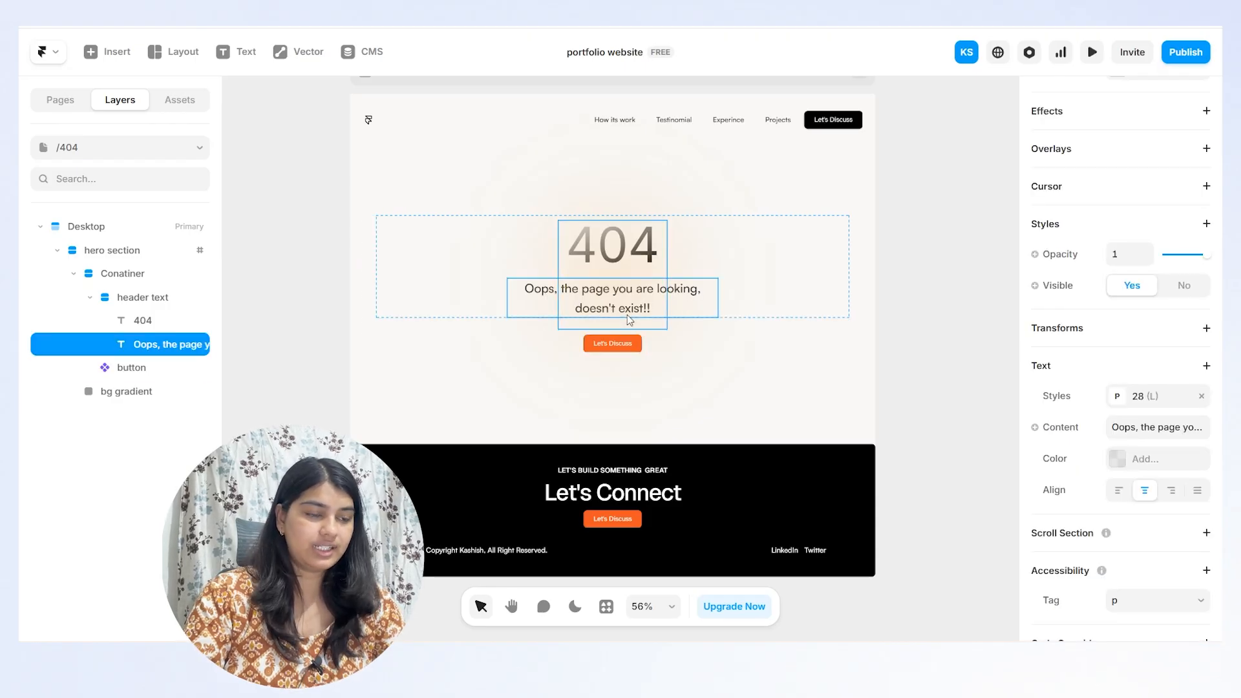
# - Change the label of the orange button below the message to "Back to home"
pyautogui.click(592, 348)
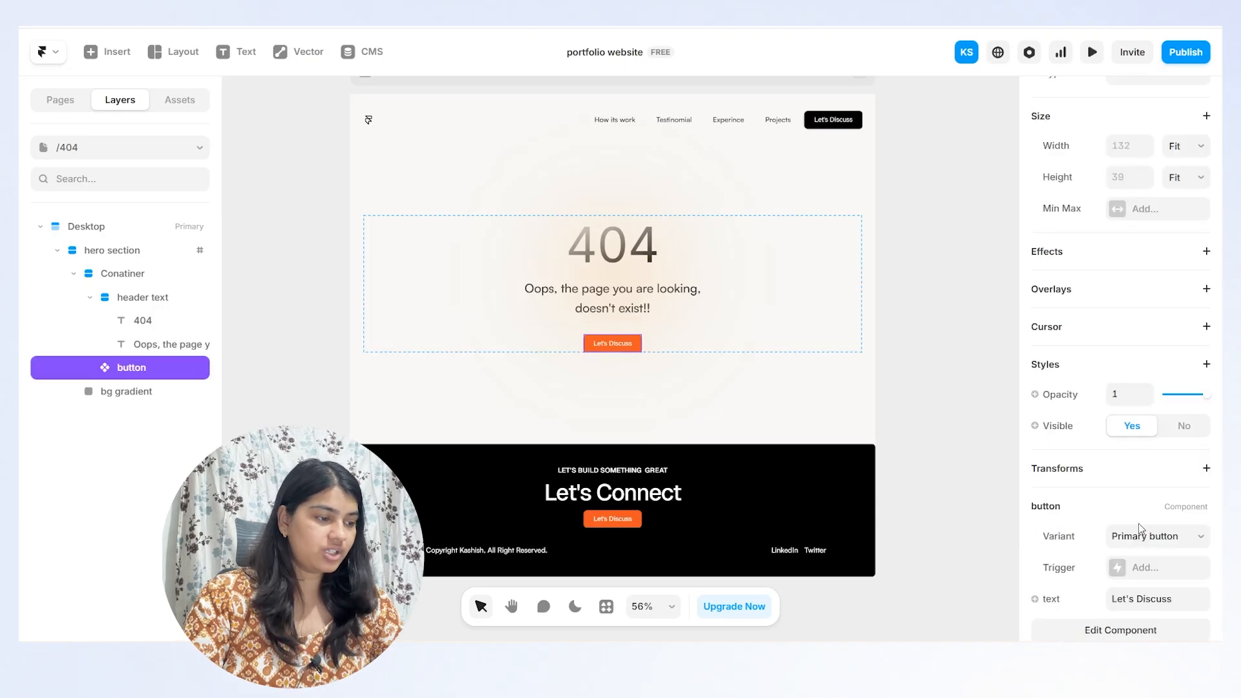
pyautogui.scroll(-2, 1141, 529)
pyautogui.click(1139, 499)
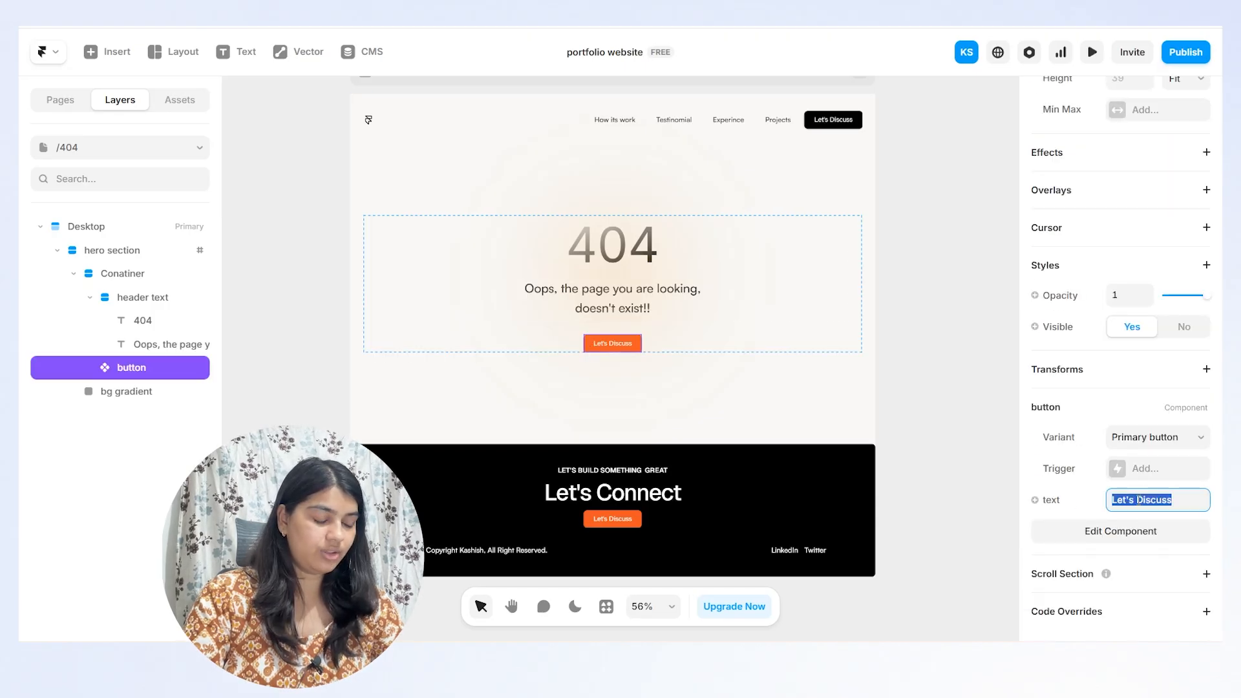
pyautogui.press('BackSpace')
pyautogui.write('Back')
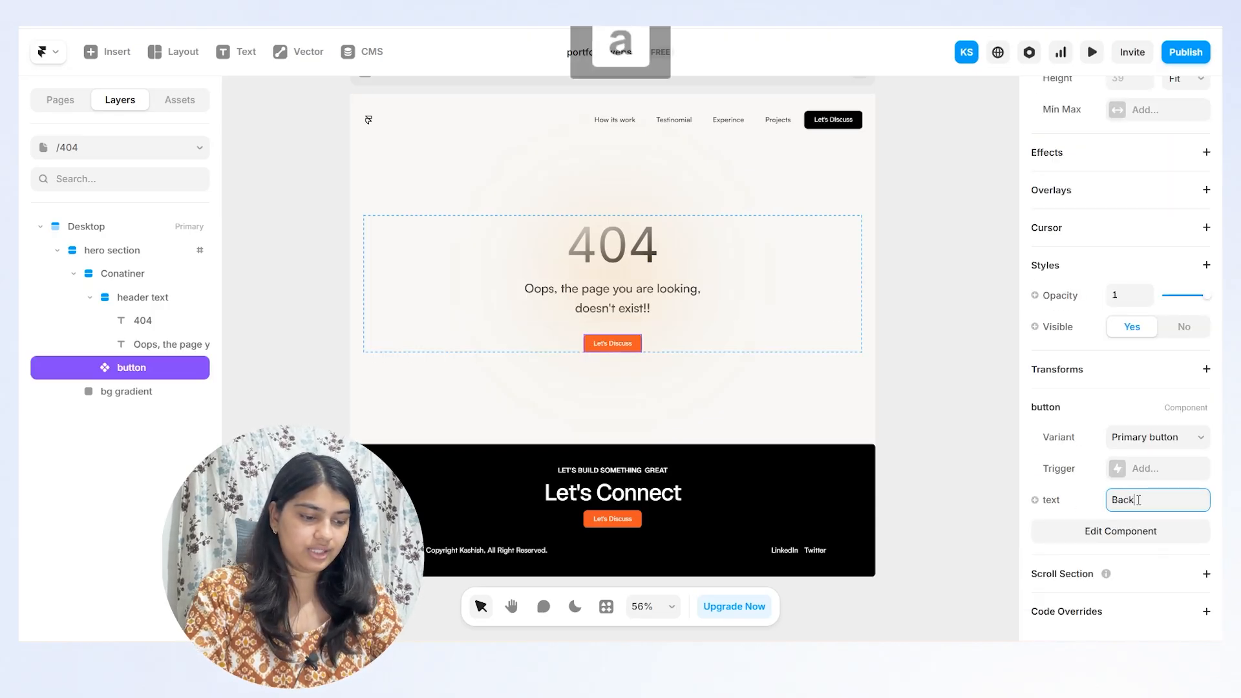
pyautogui.write(' to home')
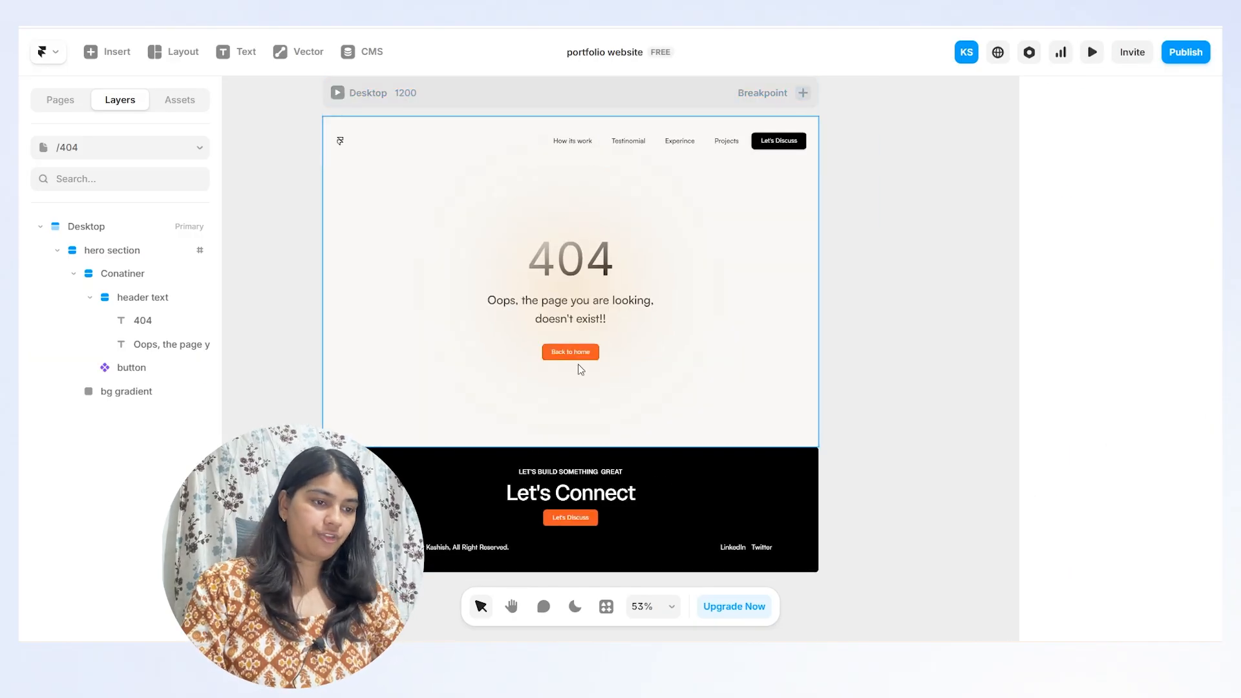
# - Set the opacity of the bg gradient layer behind the 404 text to 0.71
pyautogui.hscroll(-1, 648, 312)
pyautogui.scroll(-1, 648, 312)
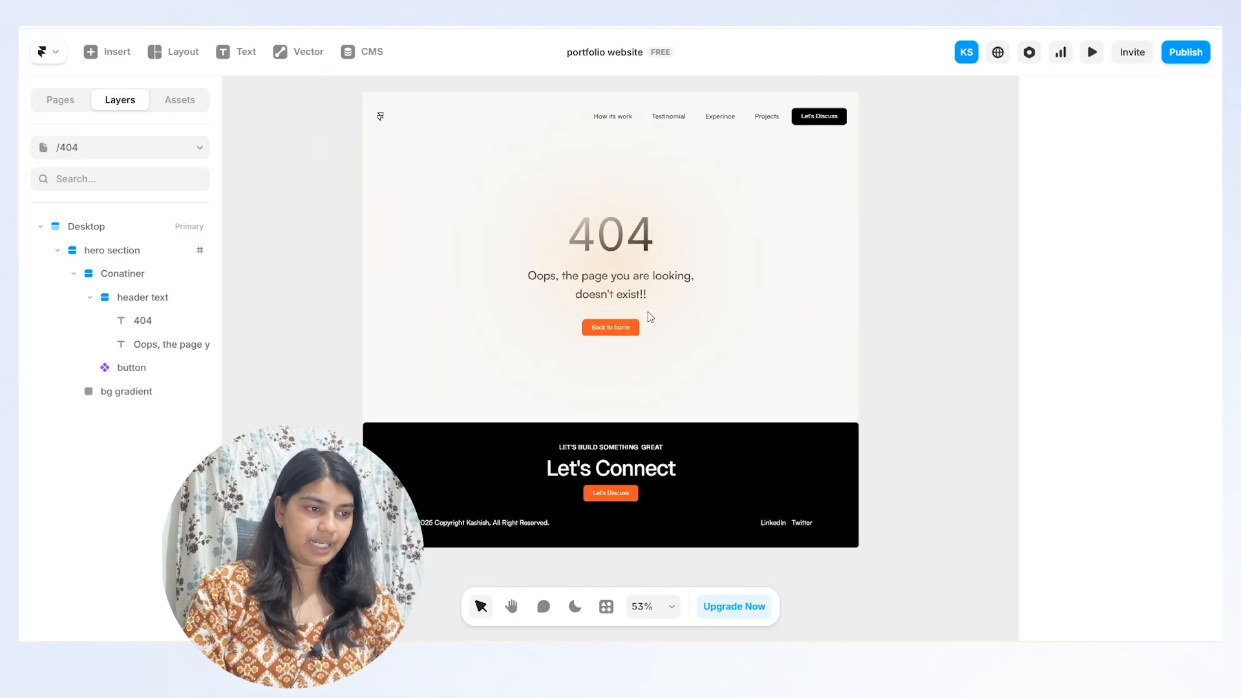
pyautogui.click(647, 268)
pyautogui.scroll(-5, 1144, 452)
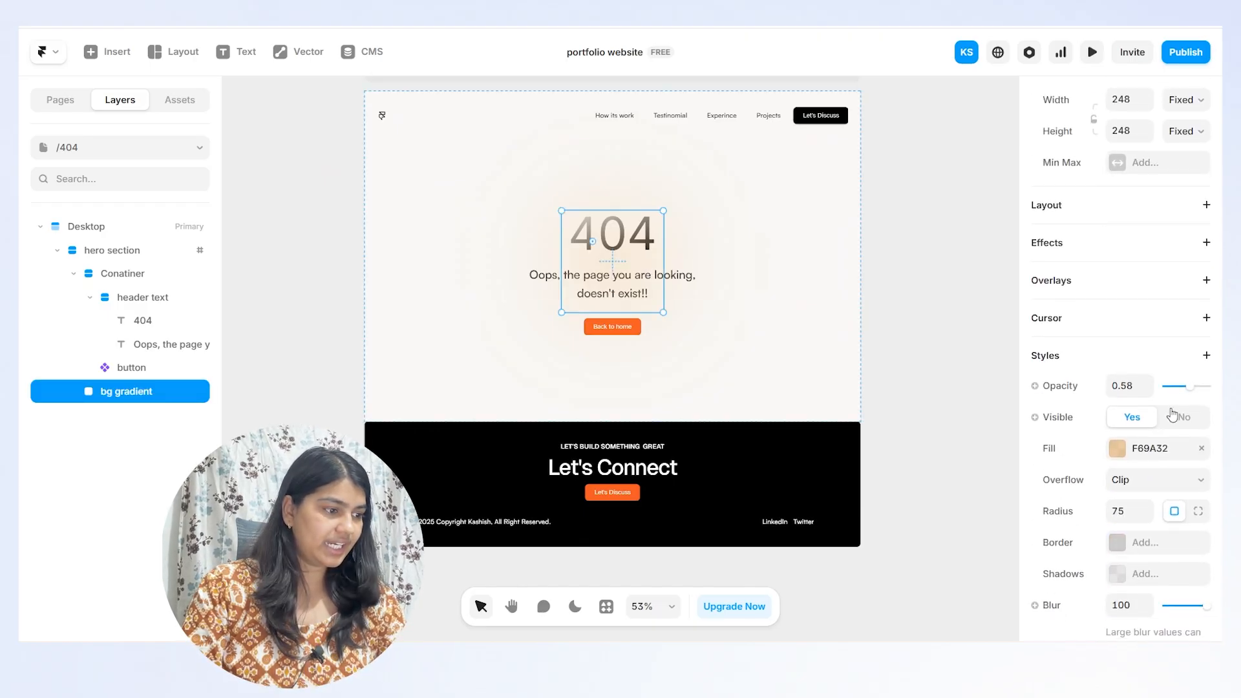
pyautogui.moveTo(1192, 392); pyautogui.dragTo(1203, 392)
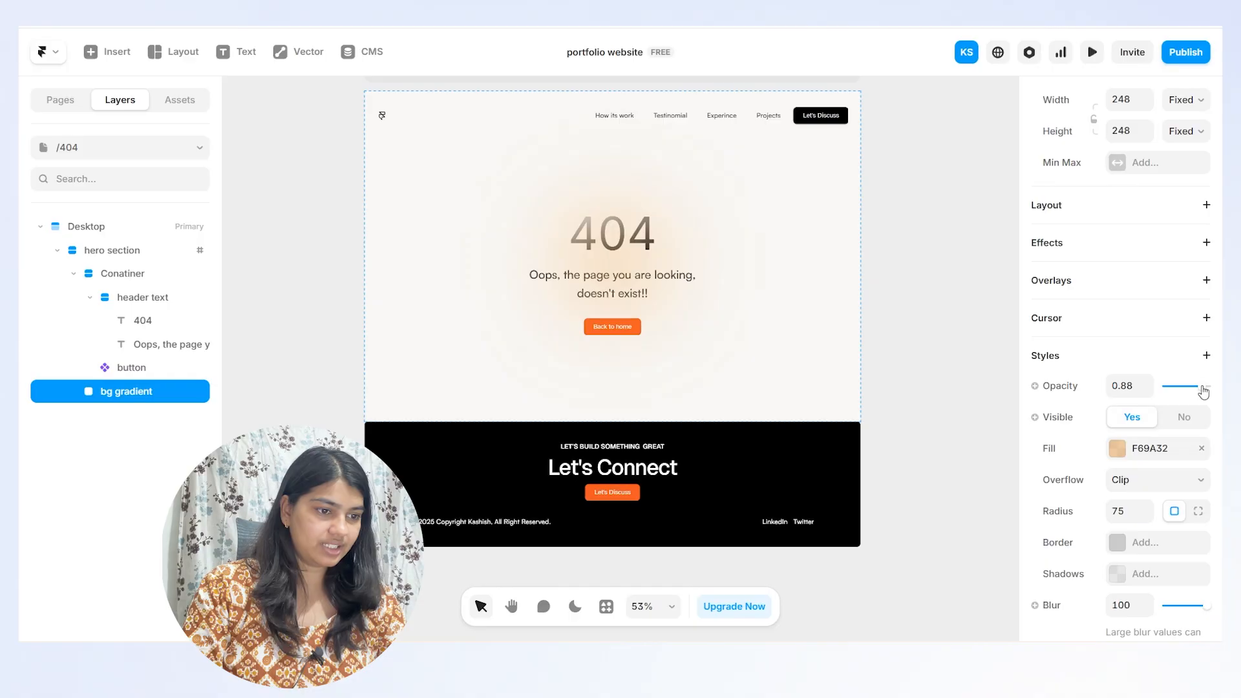
pyautogui.click(897, 326)
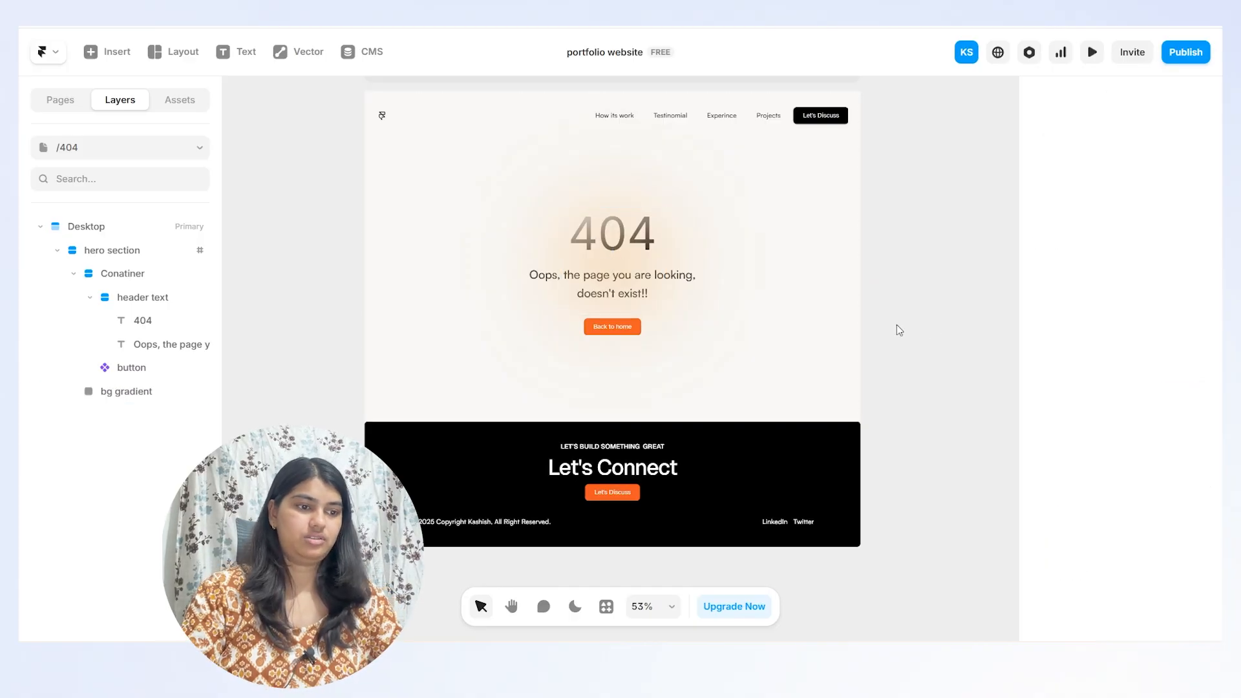
pyautogui.click(645, 292)
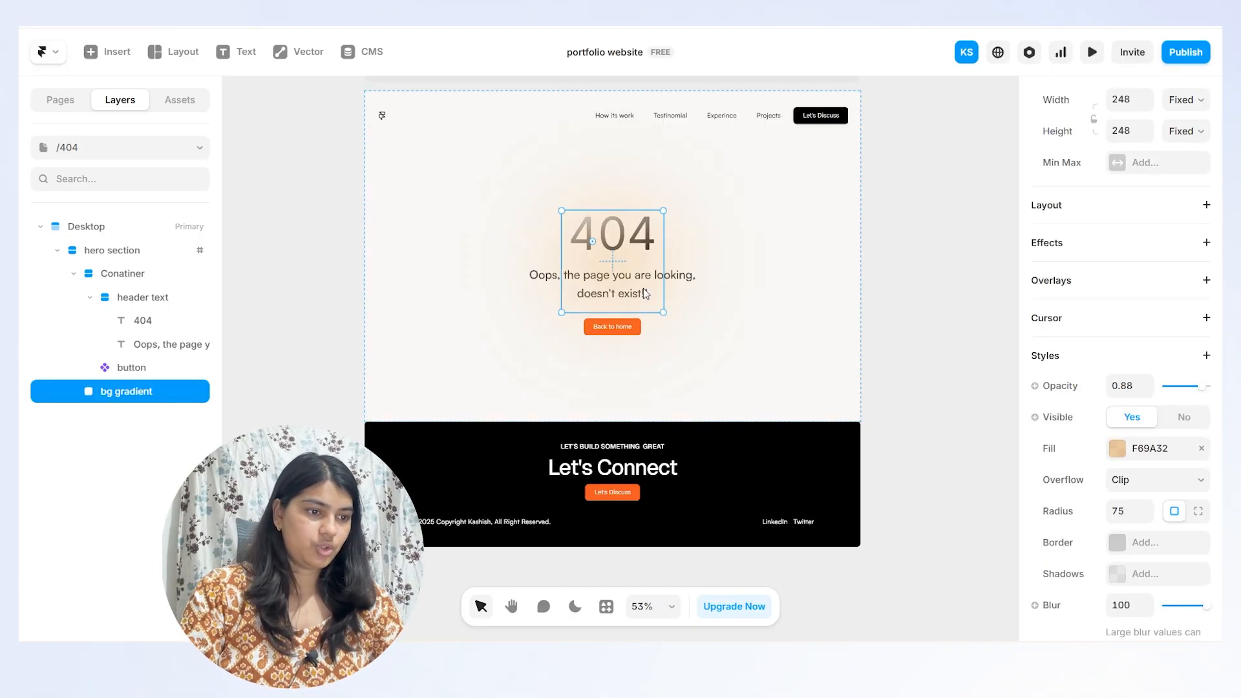
pyautogui.moveTo(1201, 387); pyautogui.dragTo(1197, 393)
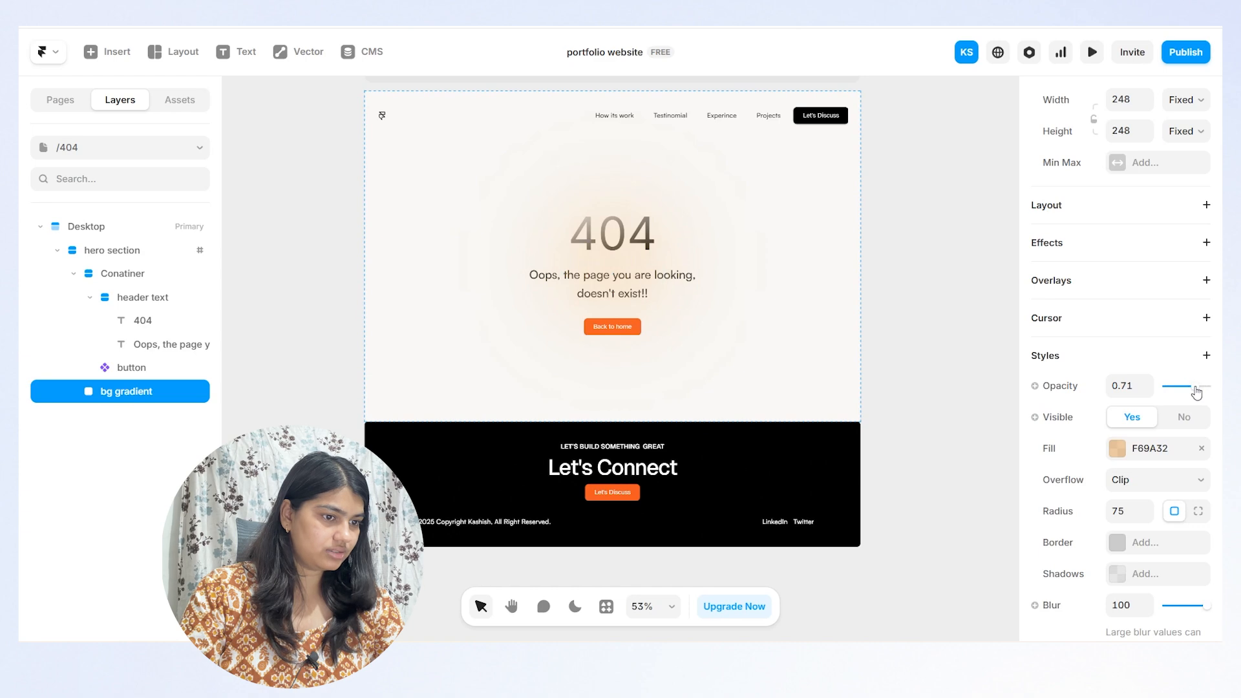
pyautogui.click(905, 384)
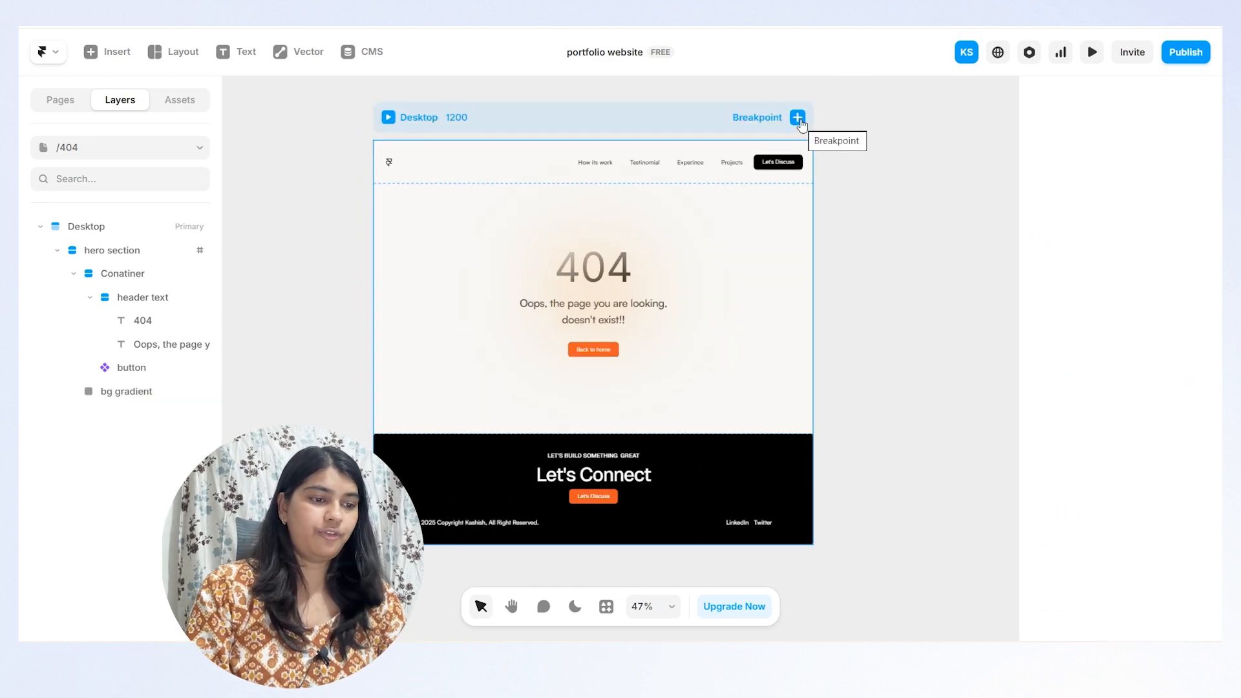
# - Add Tablet and Phone (390) breakpoints to the 404 page
pyautogui.click(795, 124)
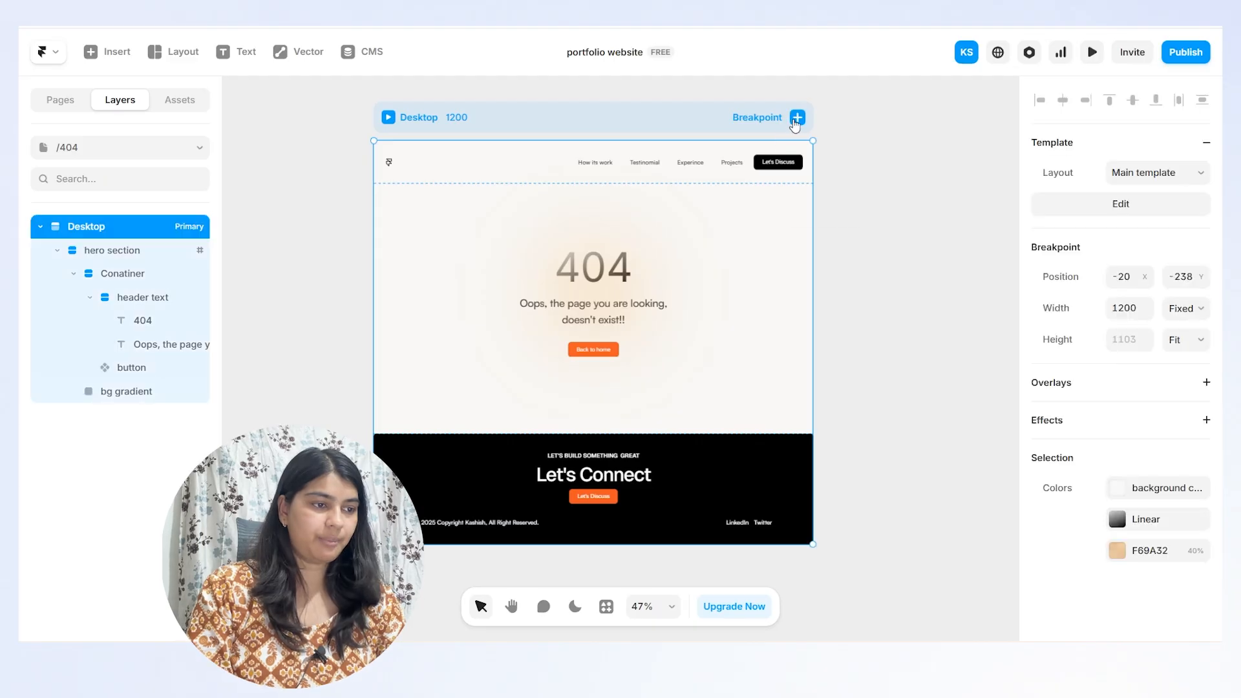
pyautogui.click(797, 118)
pyautogui.click(817, 153)
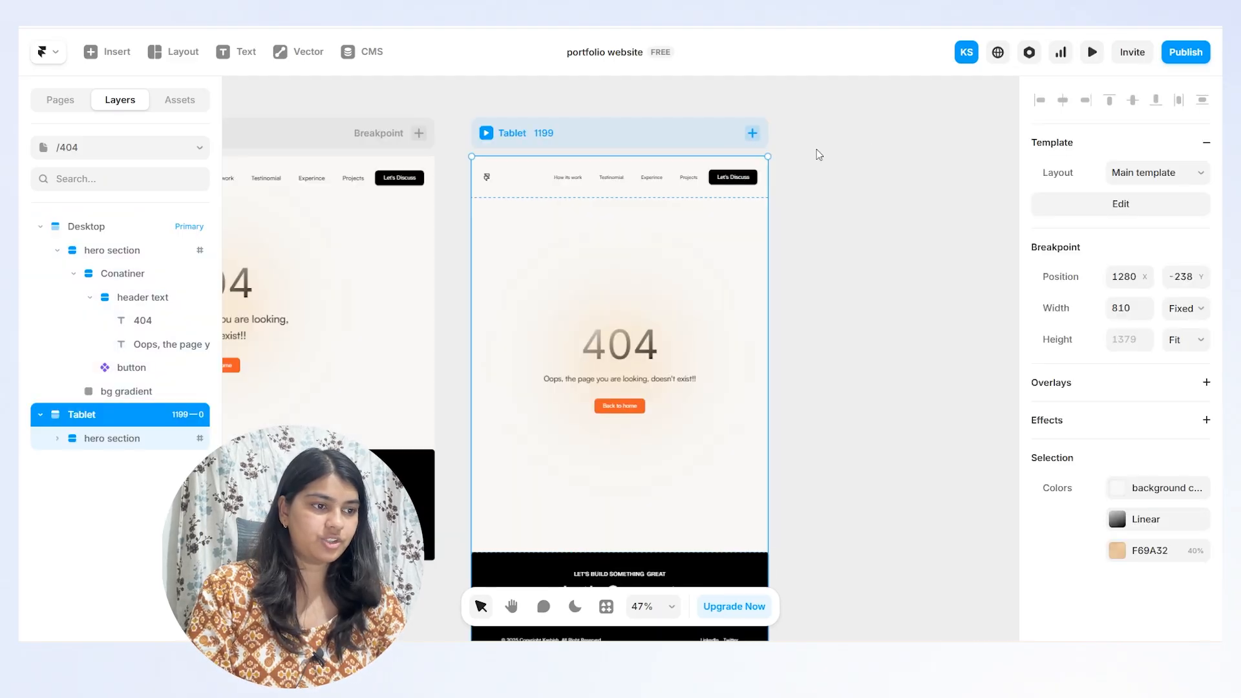
pyautogui.click(753, 134)
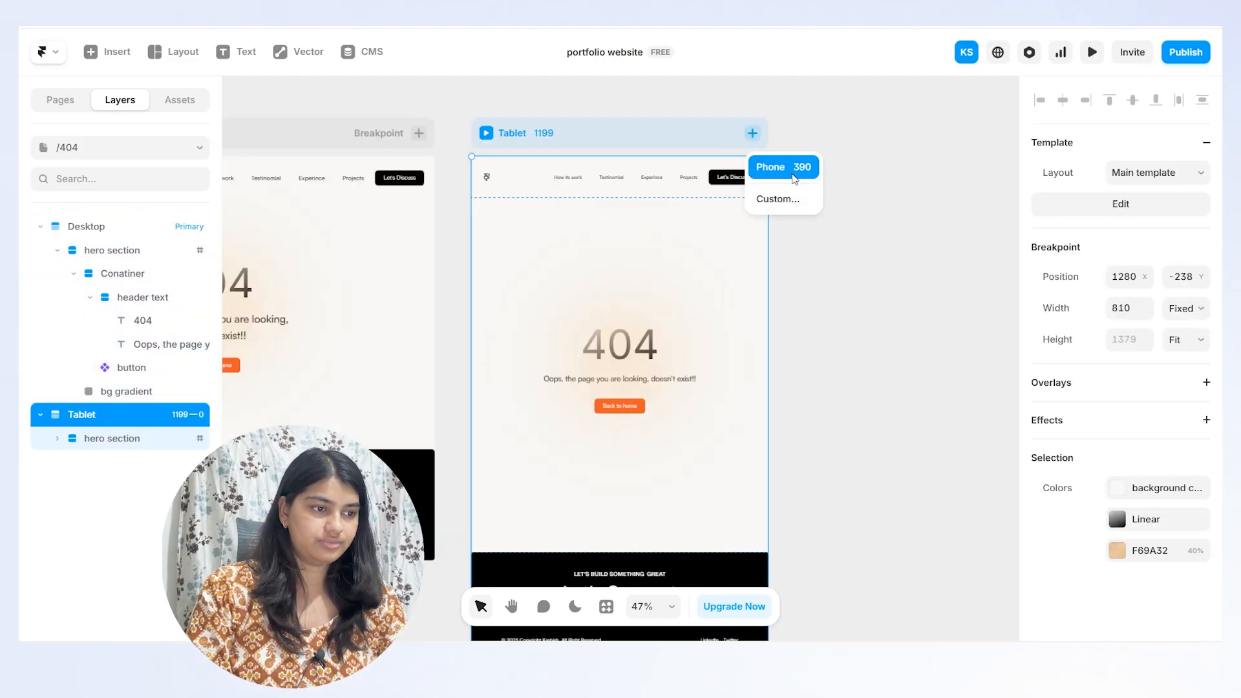
pyautogui.click(794, 169)
# - Set the 28 text style's font size for the small (S) breakpoint to 18 px, starting from the Phone message
pyautogui.click(848, 287)
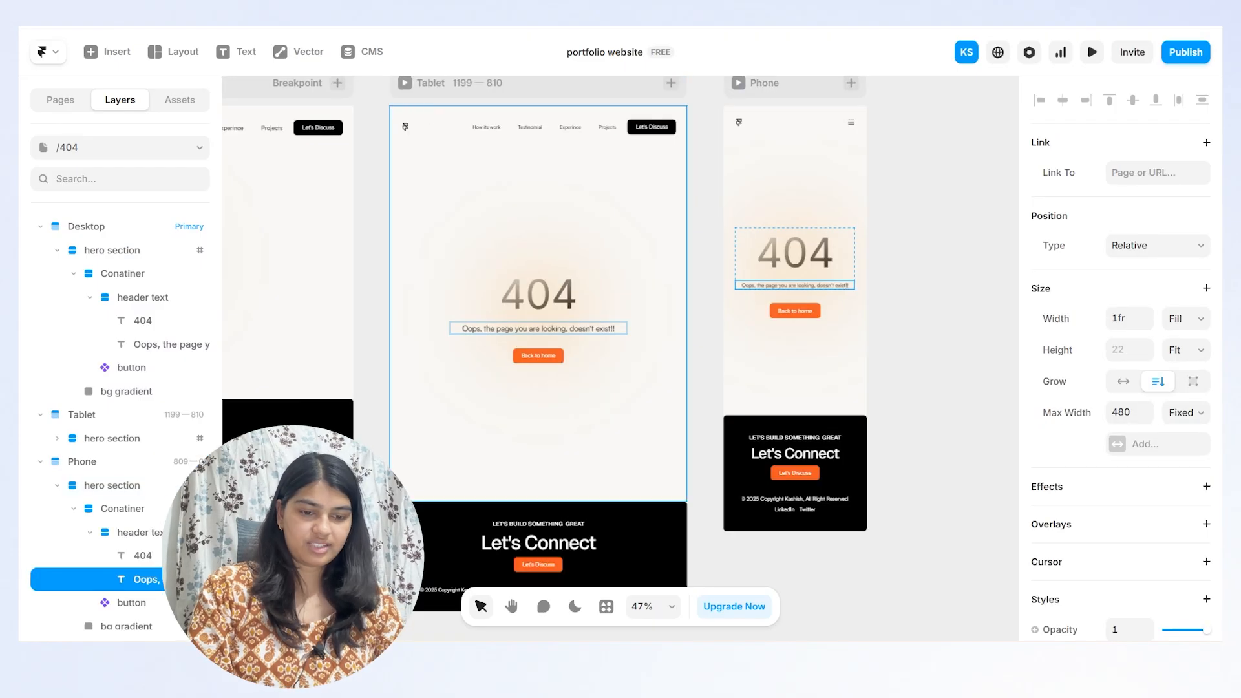
pyautogui.scroll(-6, 1121, 433)
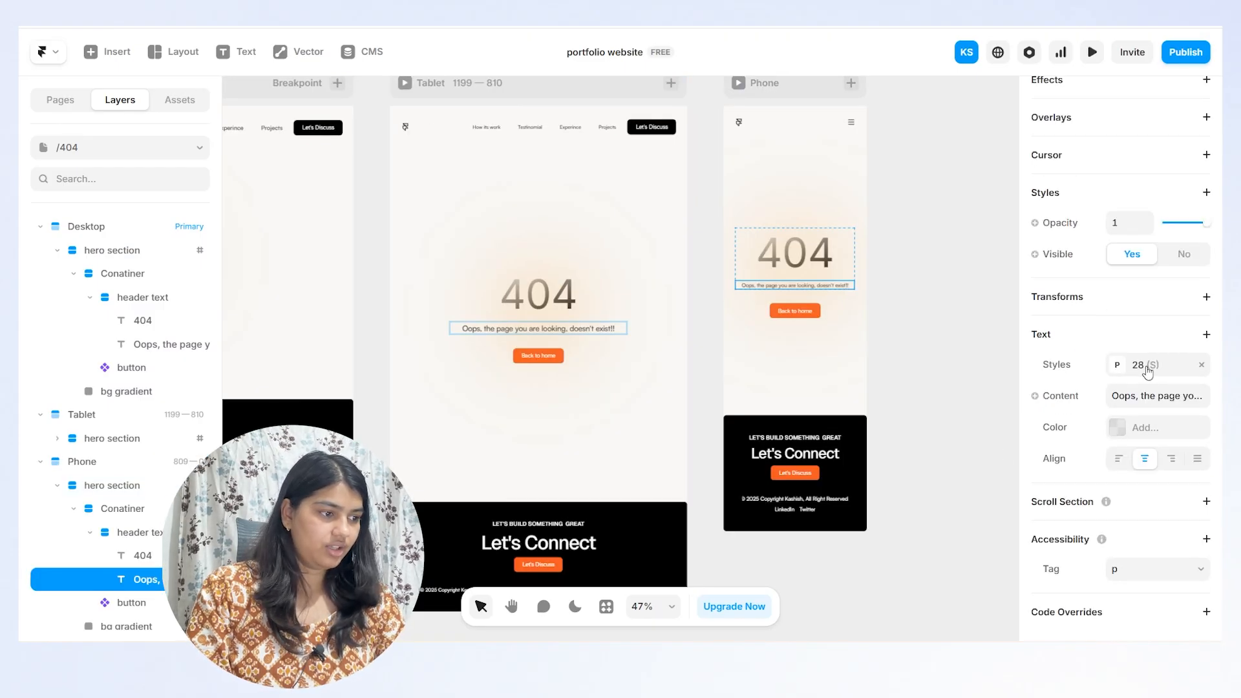
pyautogui.click(1146, 365)
pyautogui.click(980, 548)
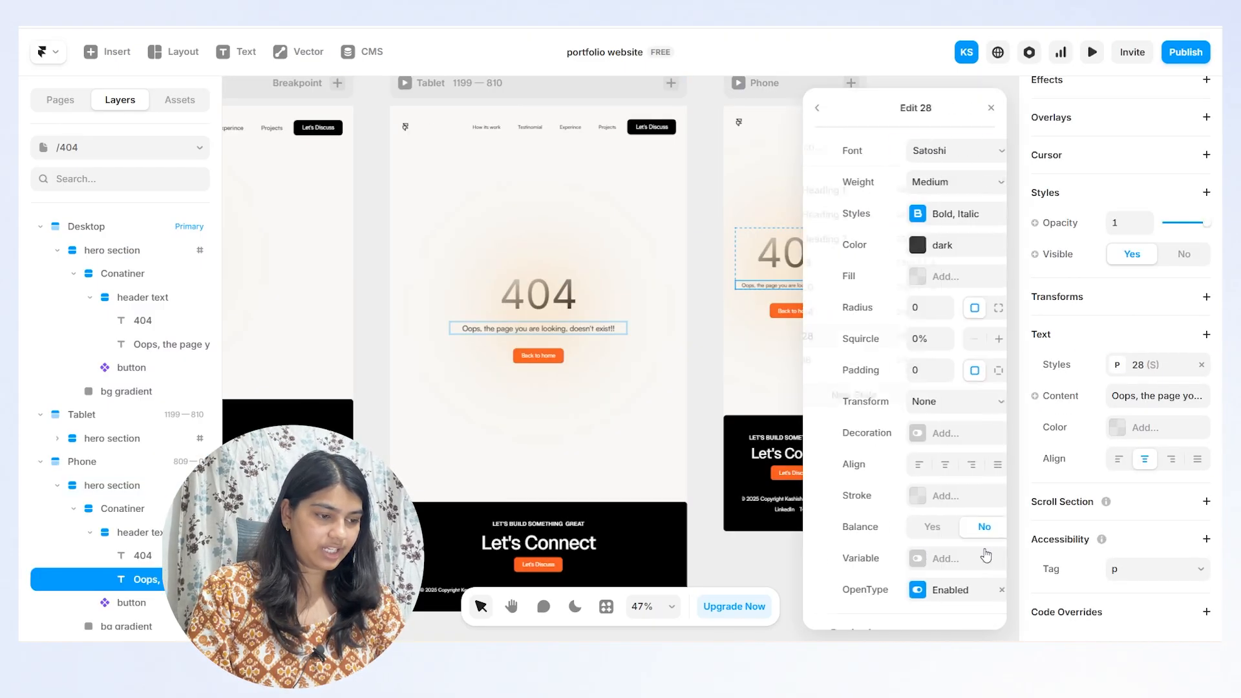
pyautogui.scroll(-3, 945, 477)
pyautogui.click(909, 514)
pyautogui.write('18')
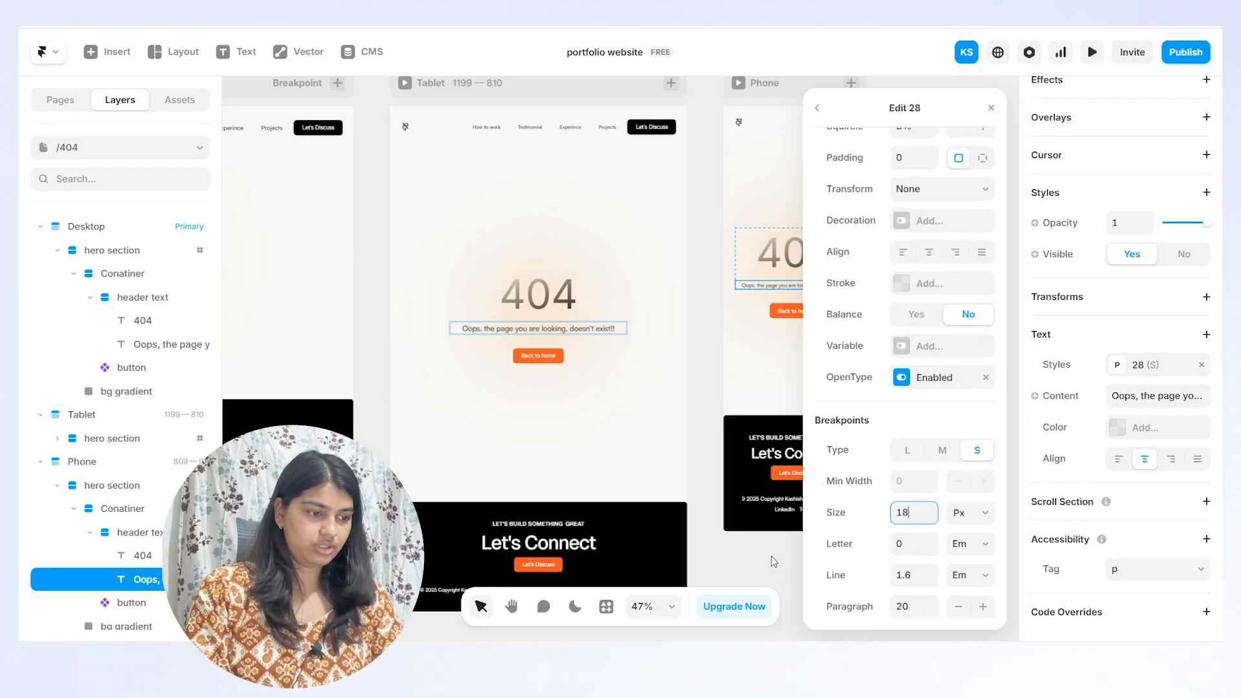
pyautogui.click(773, 561)
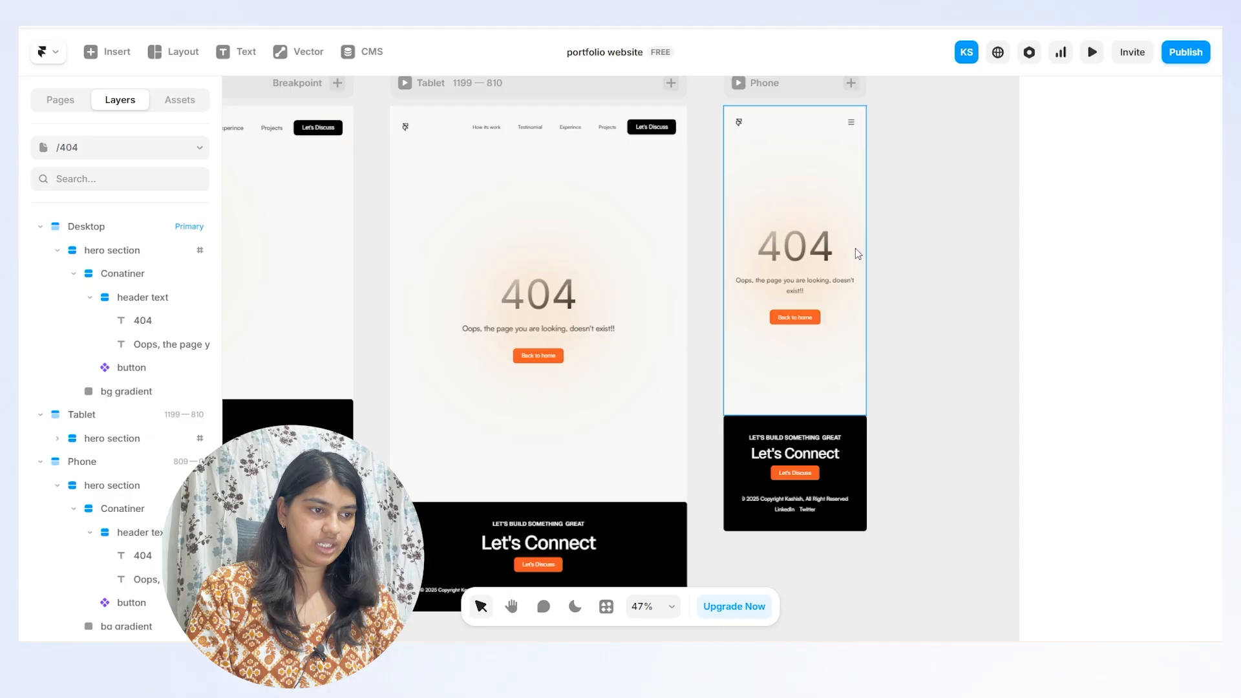
# - Increase the 28 text style's font size for the medium (M) breakpoint so the Tablet message matches the Desktop one
pyautogui.click(732, 137)
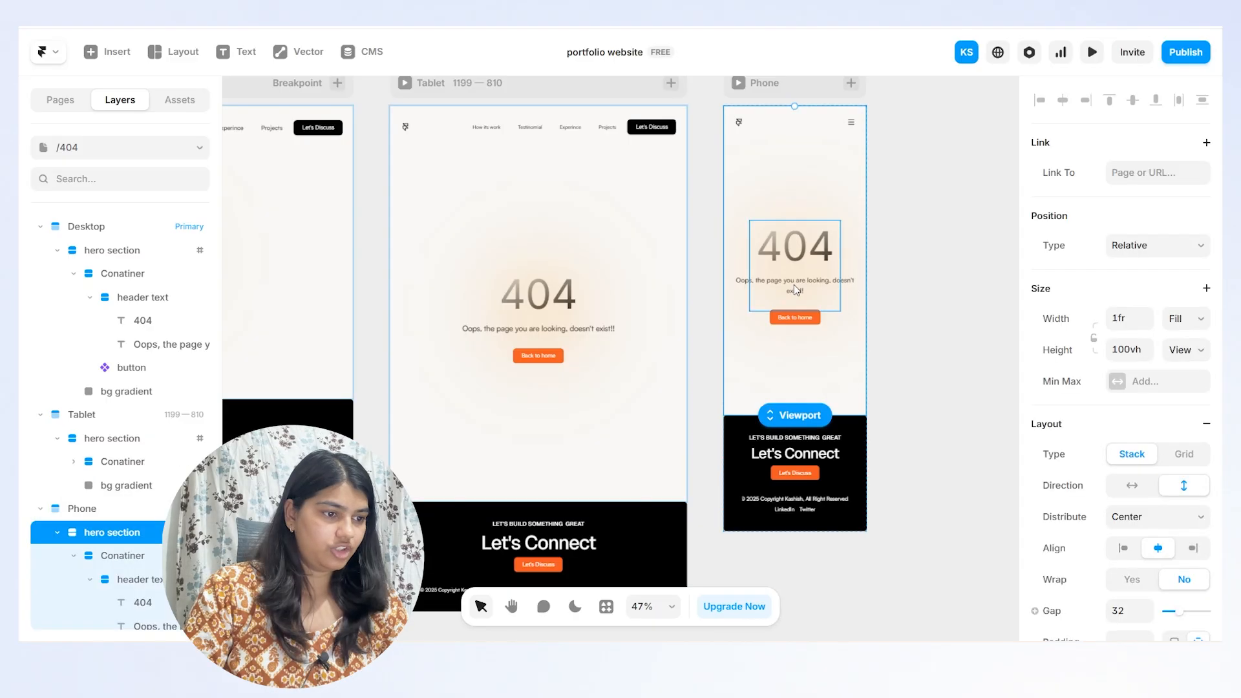
pyautogui.click(605, 334)
pyautogui.scroll(-6, 1086, 443)
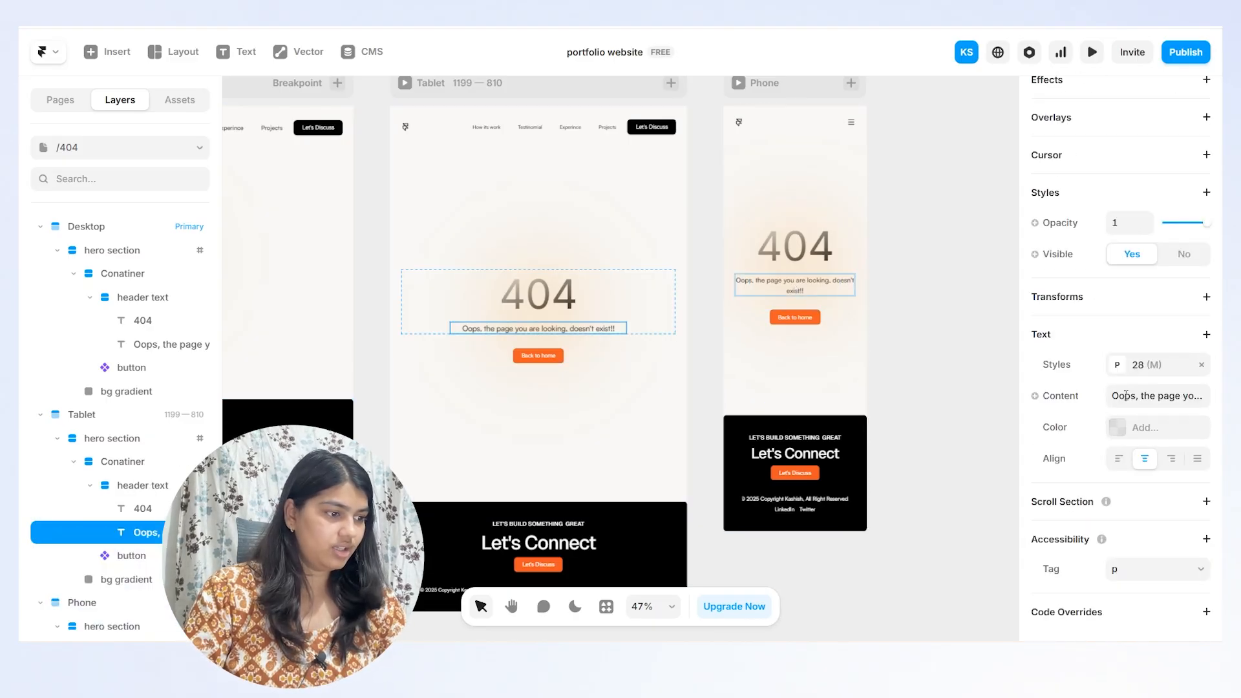
pyautogui.click(1133, 368)
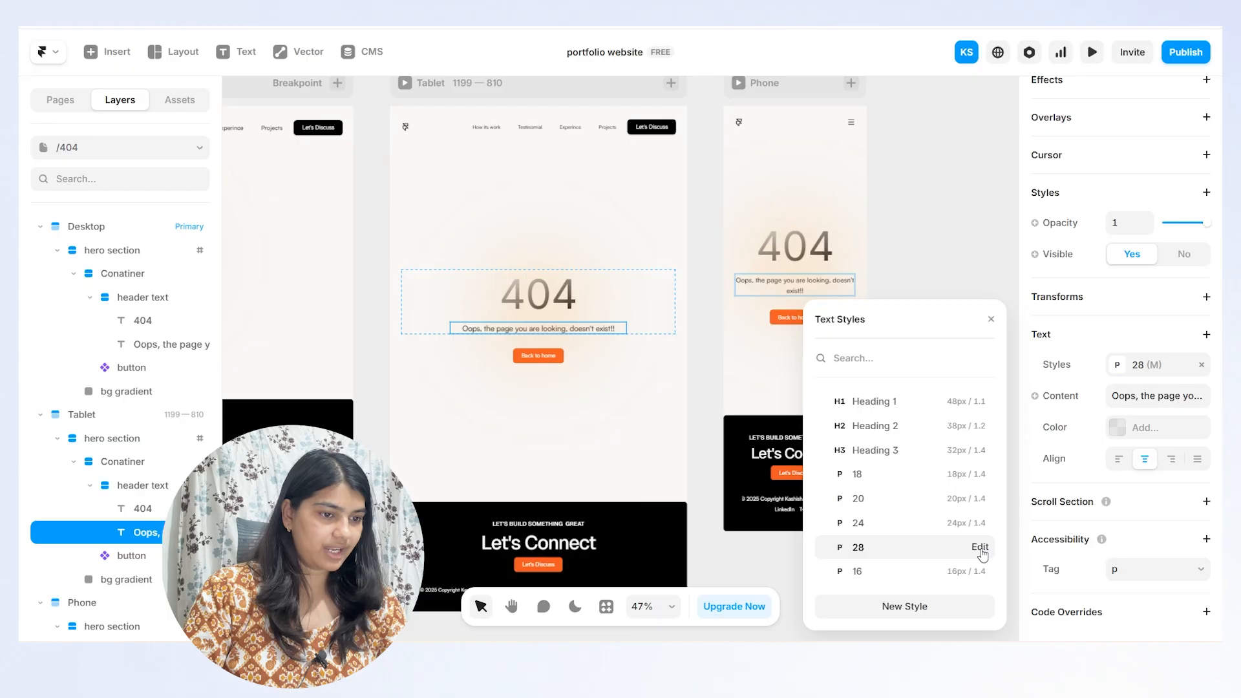
pyautogui.click(977, 547)
pyautogui.scroll(-4, 975, 496)
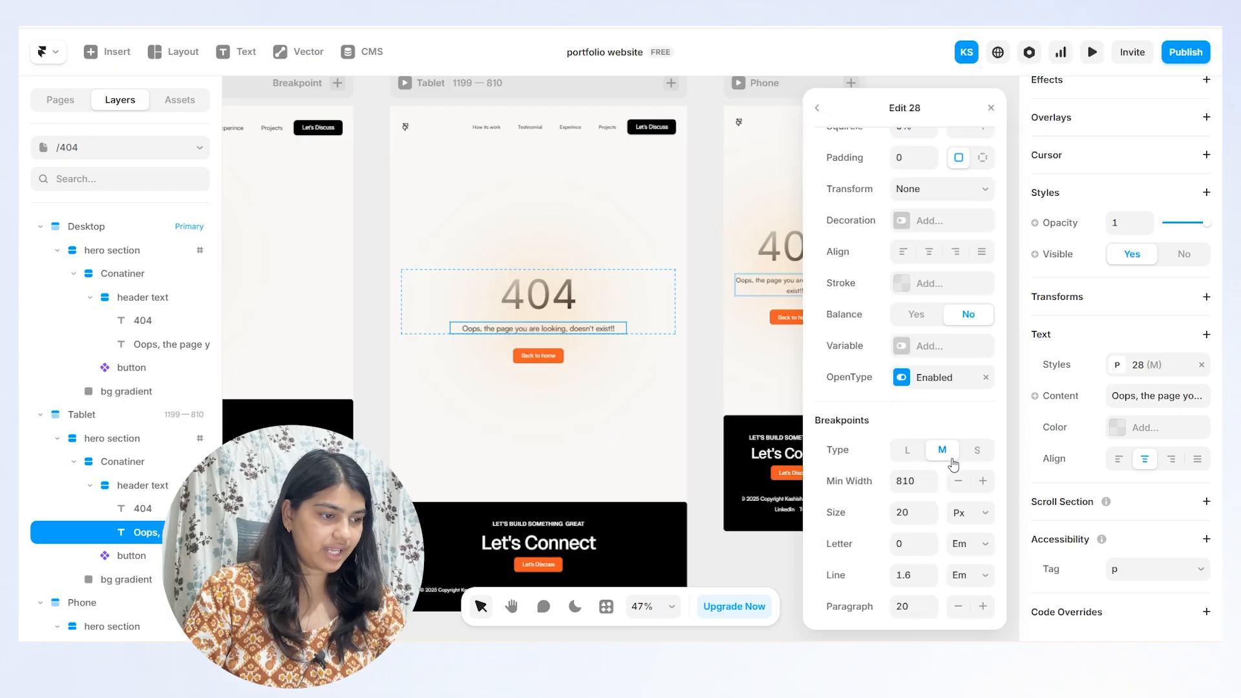
pyautogui.click(901, 513)
pyautogui.write('2')
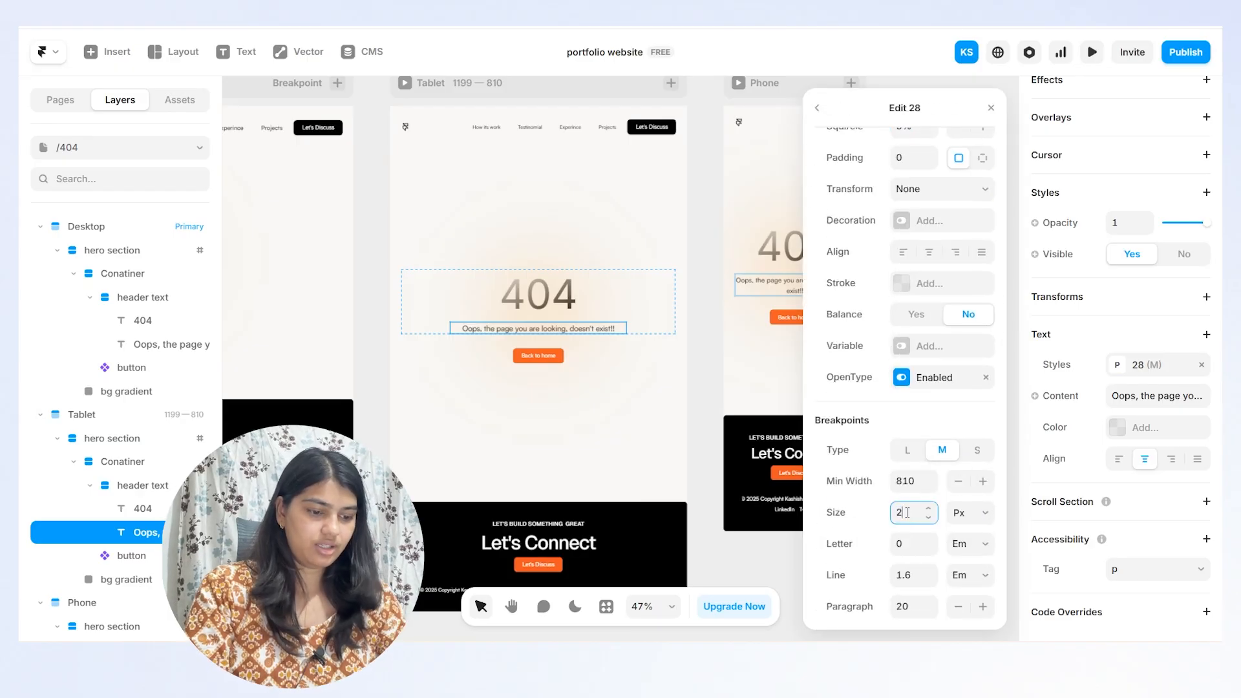
pyautogui.click(781, 561)
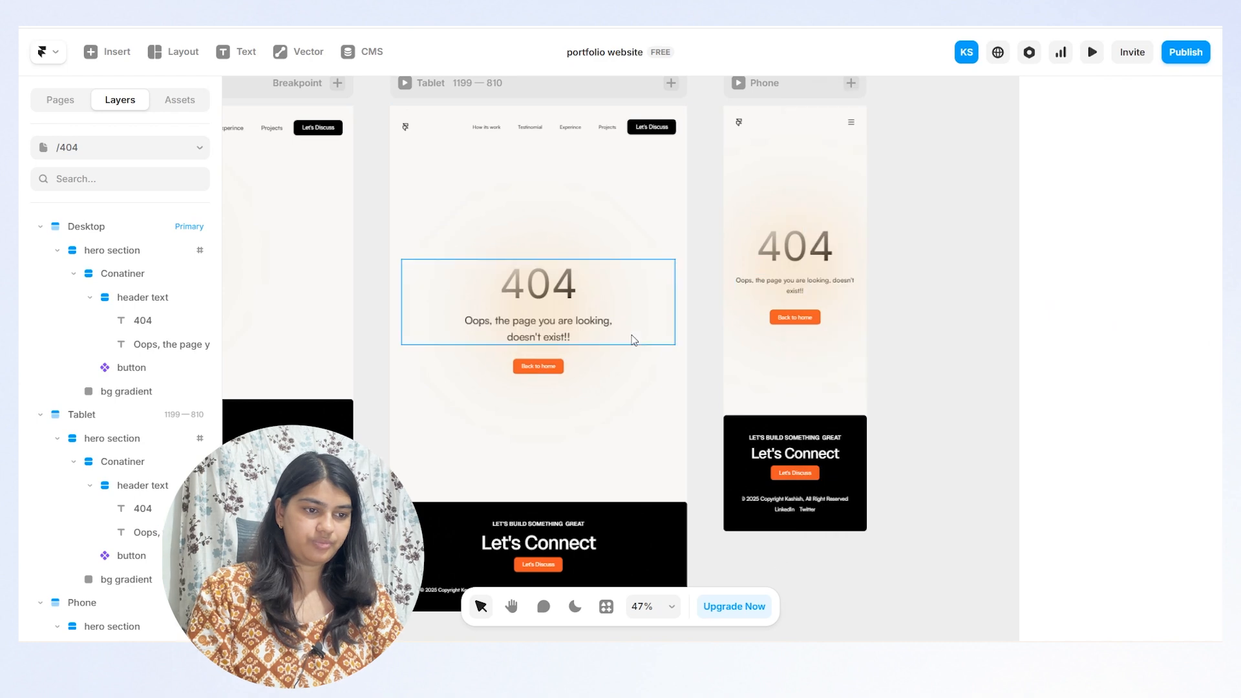
# - Open the component behind the "Back to home" button for editing
pyautogui.scroll(-2, 600, 366)
pyautogui.hscroll(-3, 599, 366)
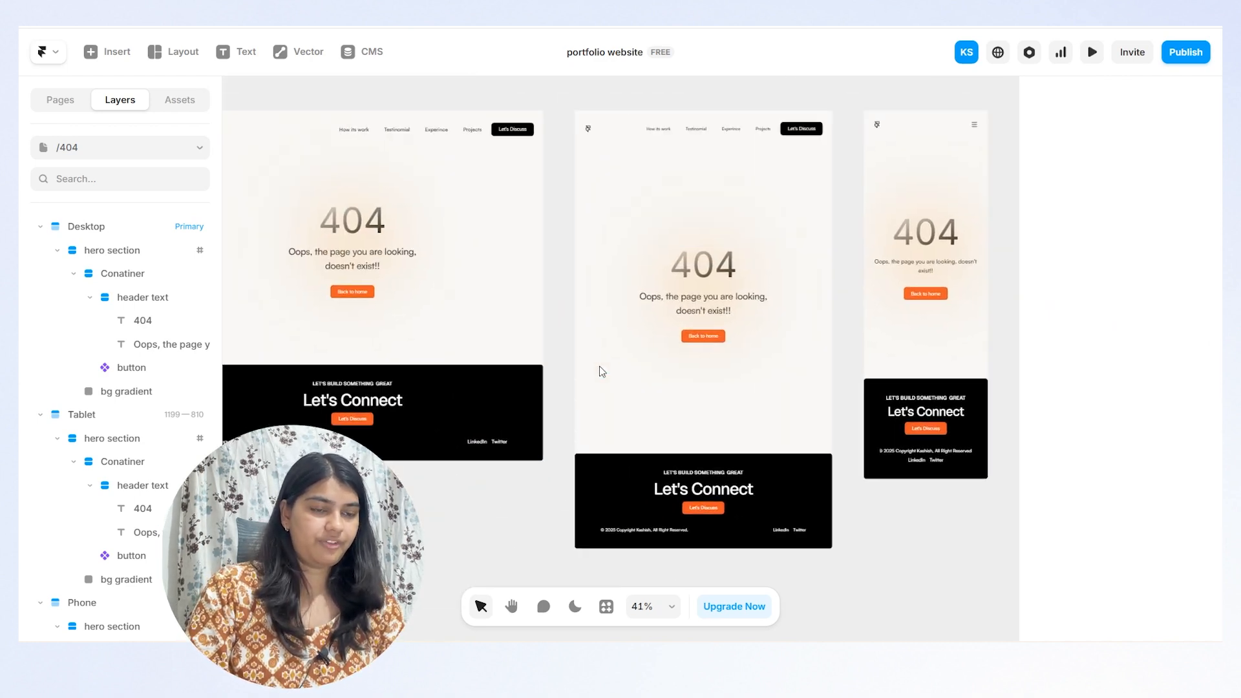
pyautogui.scroll(-3, 599, 366)
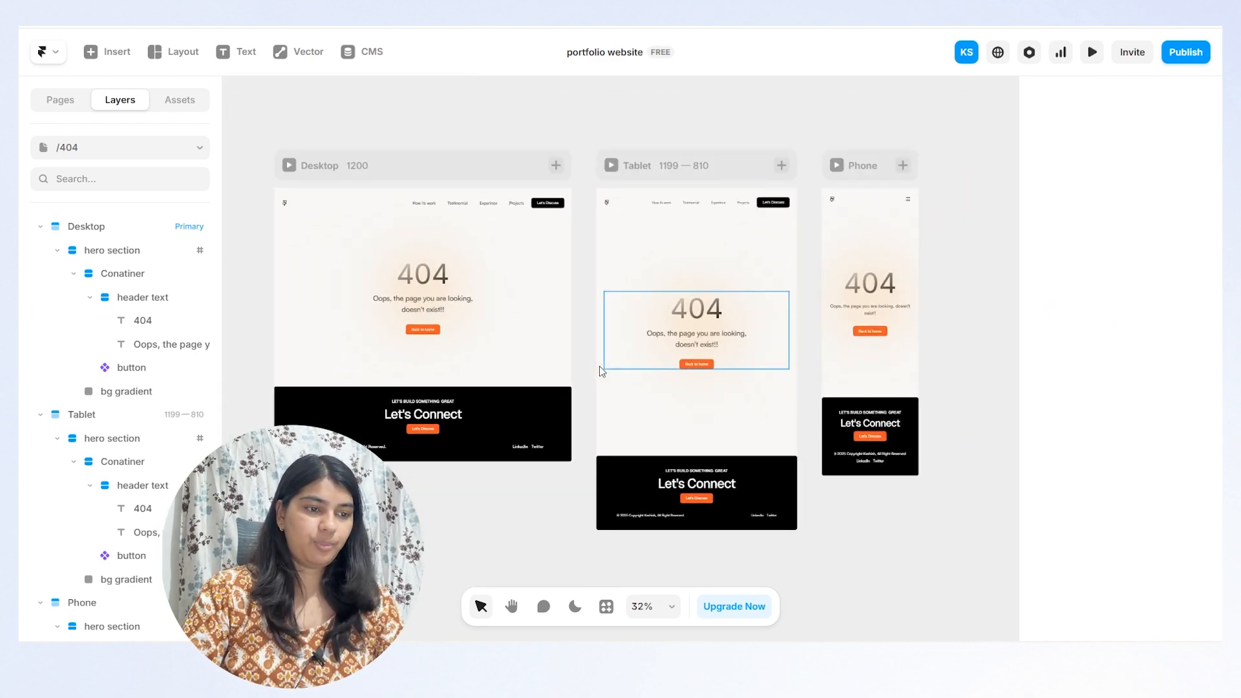
pyautogui.hscroll(-1, 635, 289)
pyautogui.scroll(-1, 635, 288)
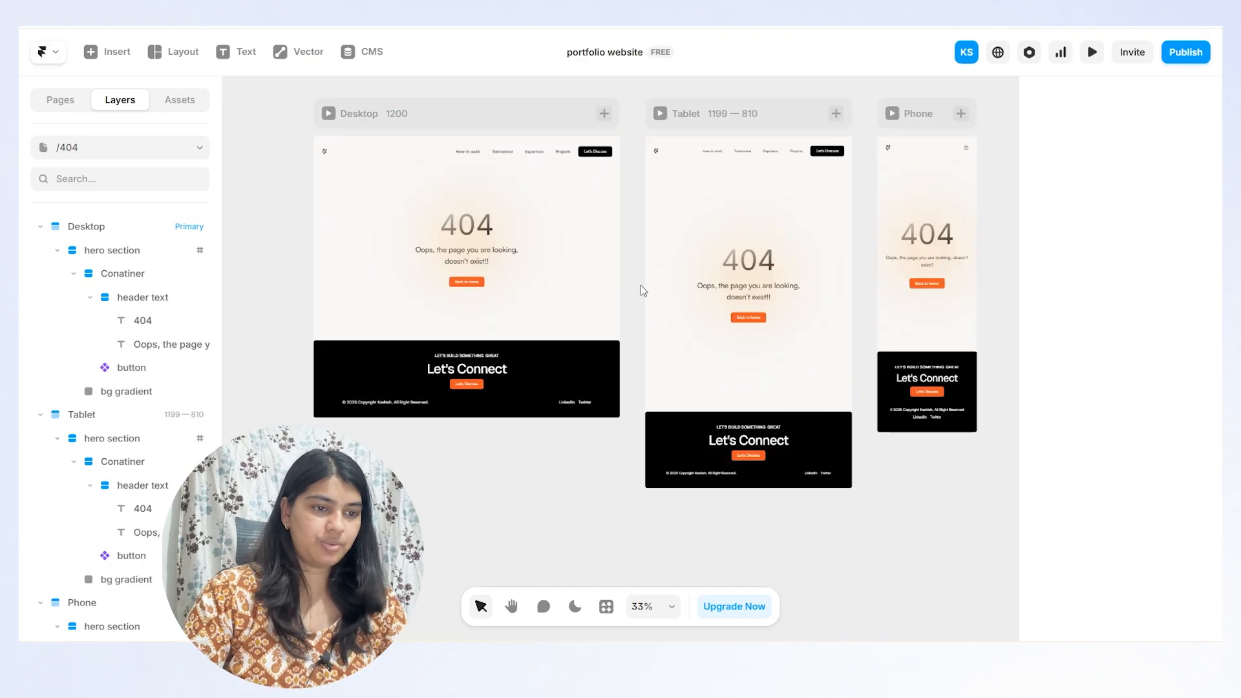
pyautogui.scroll(5, 471, 287)
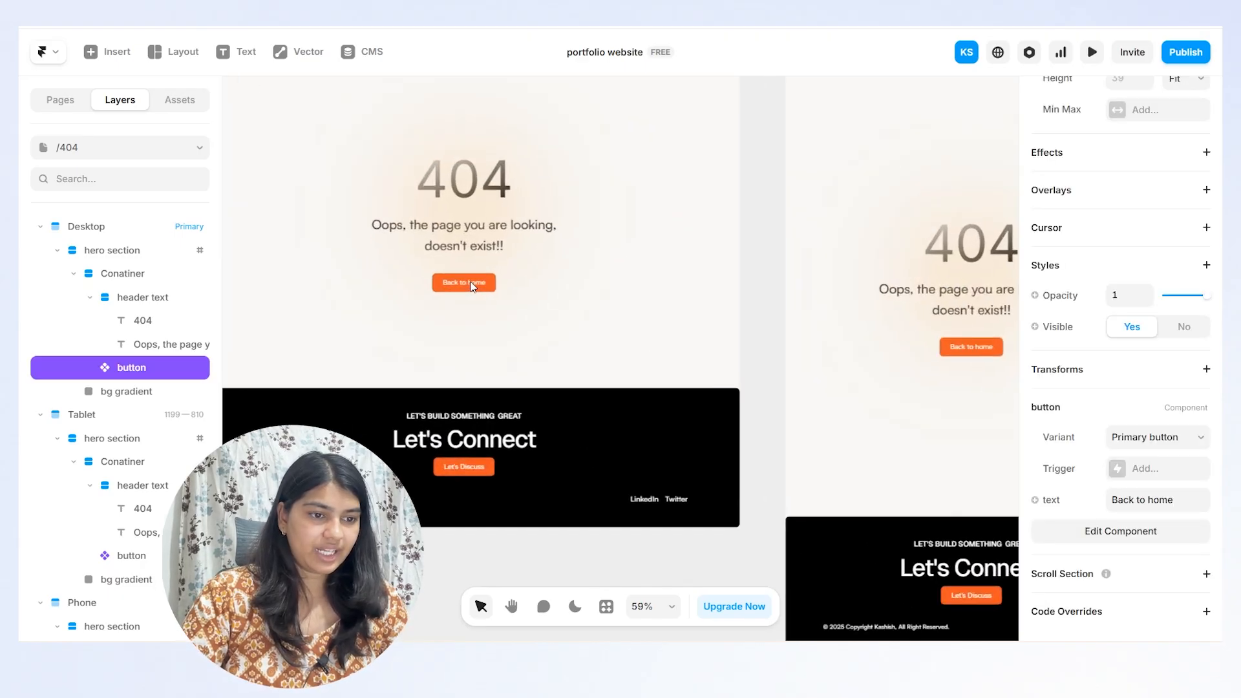
pyautogui.scroll(3, 1109, 265)
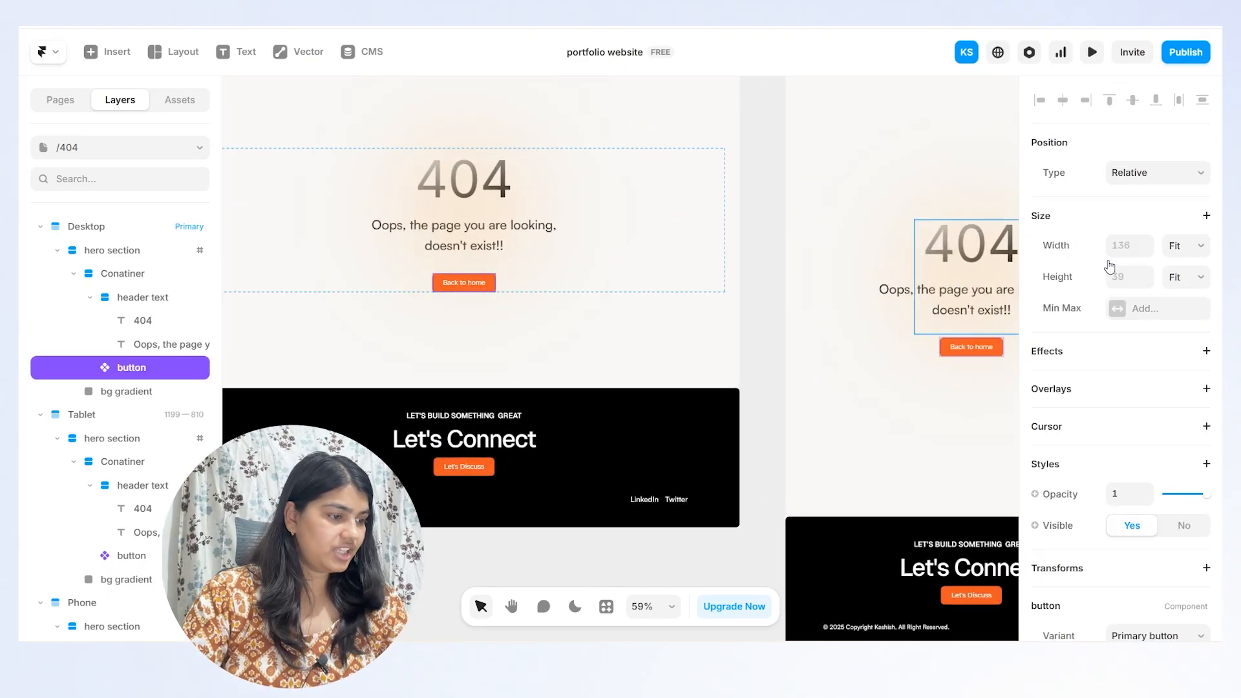
pyautogui.doubleClick(972, 346)
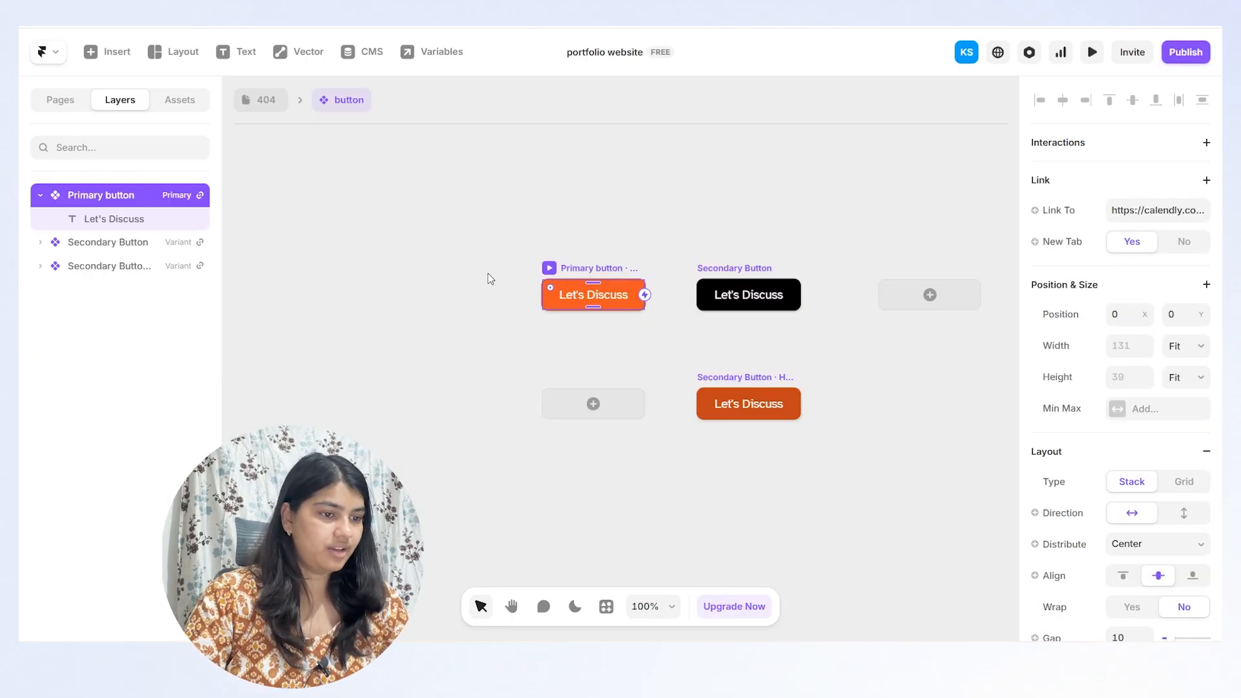
# - Create a variable for the Primary button's link in the button component and return to the 404 page
pyautogui.click(265, 103)
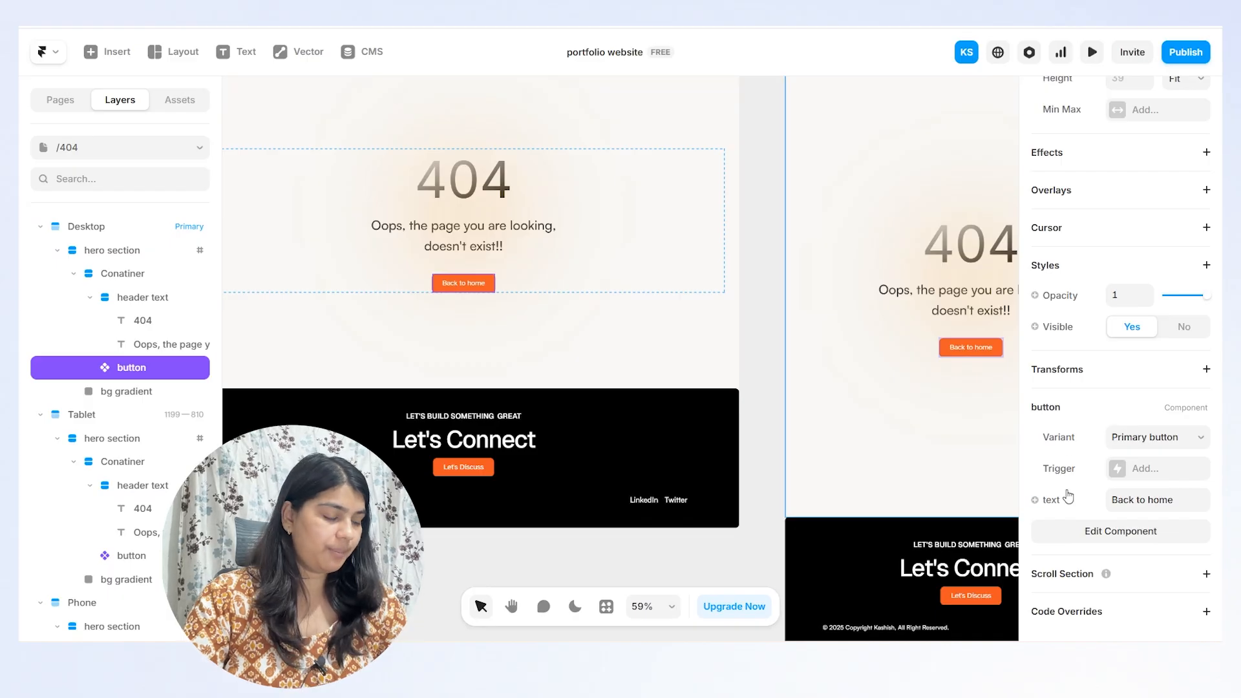
pyautogui.scroll(3, 1106, 288)
pyautogui.scroll(-3, 1106, 288)
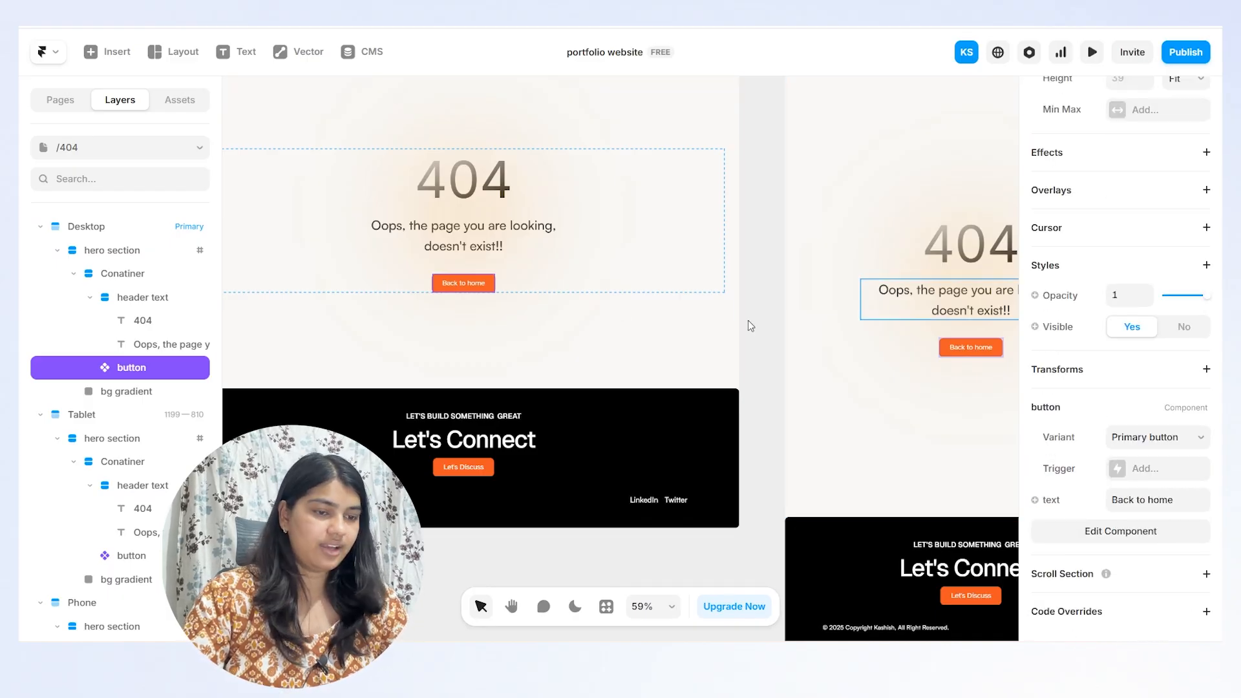
pyautogui.doubleClick(479, 285)
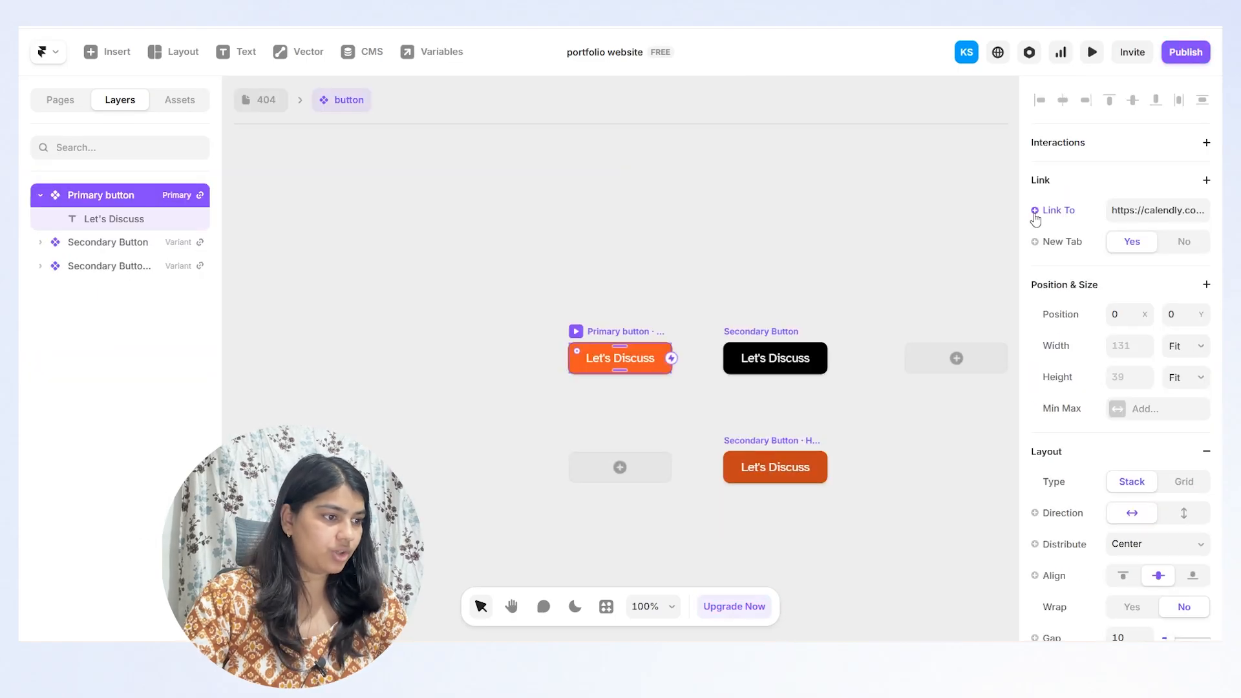
pyautogui.click(1035, 211)
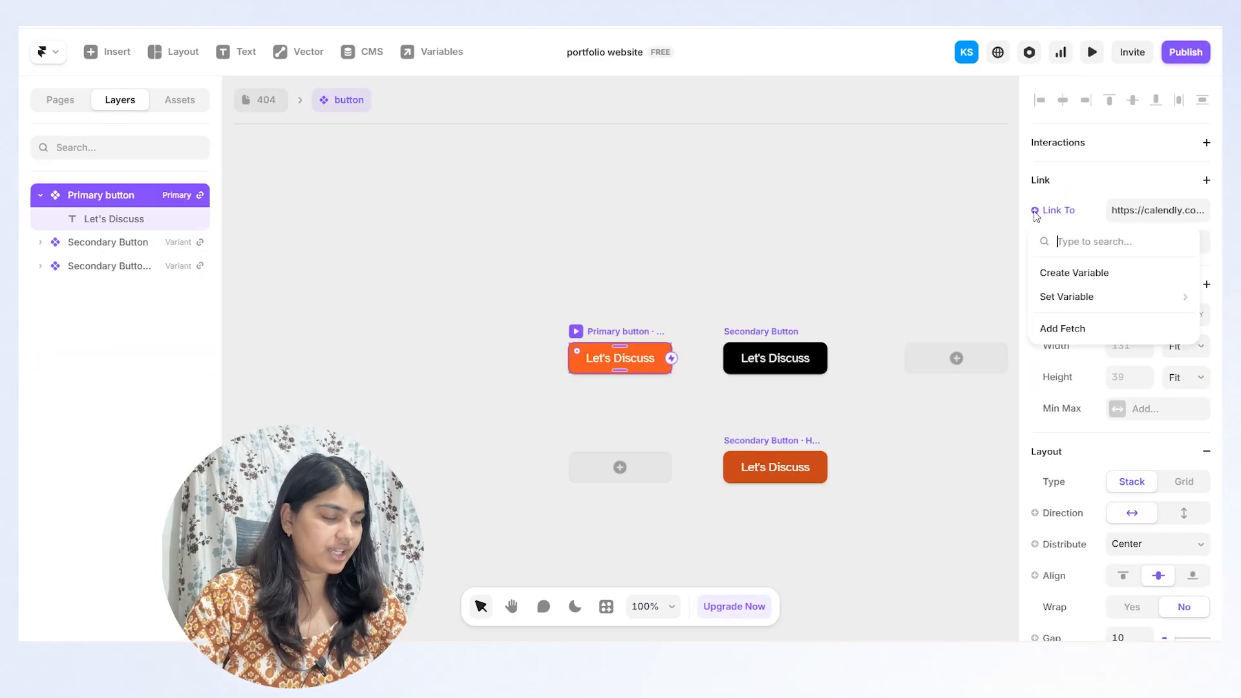
pyautogui.click(1055, 278)
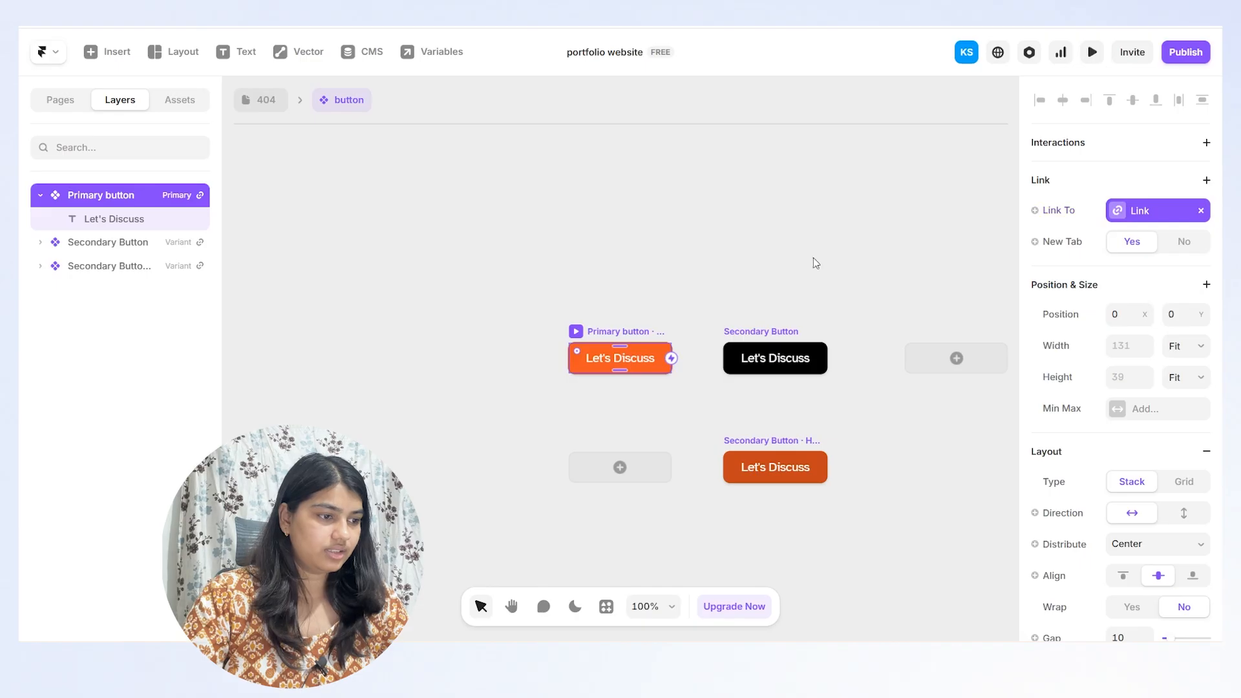
pyautogui.click(263, 103)
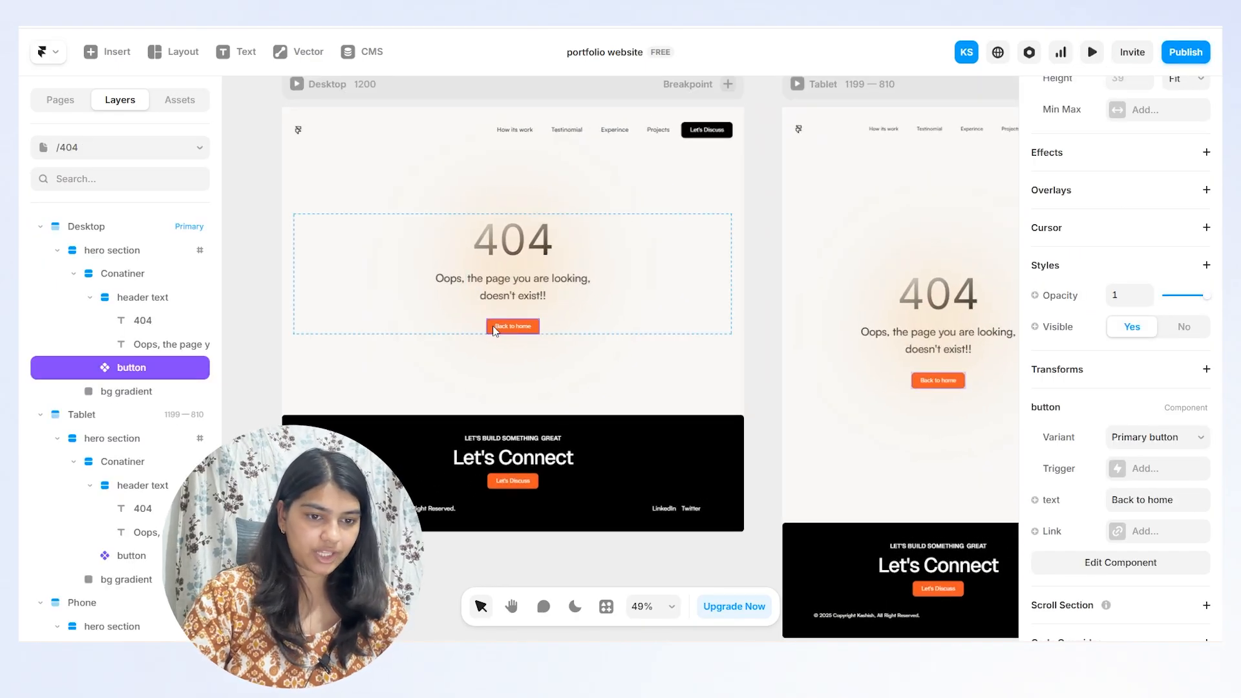
# - Link the Desktop "Back to home" button to the Home page's #hero-section
pyautogui.scroll(5, 495, 329)
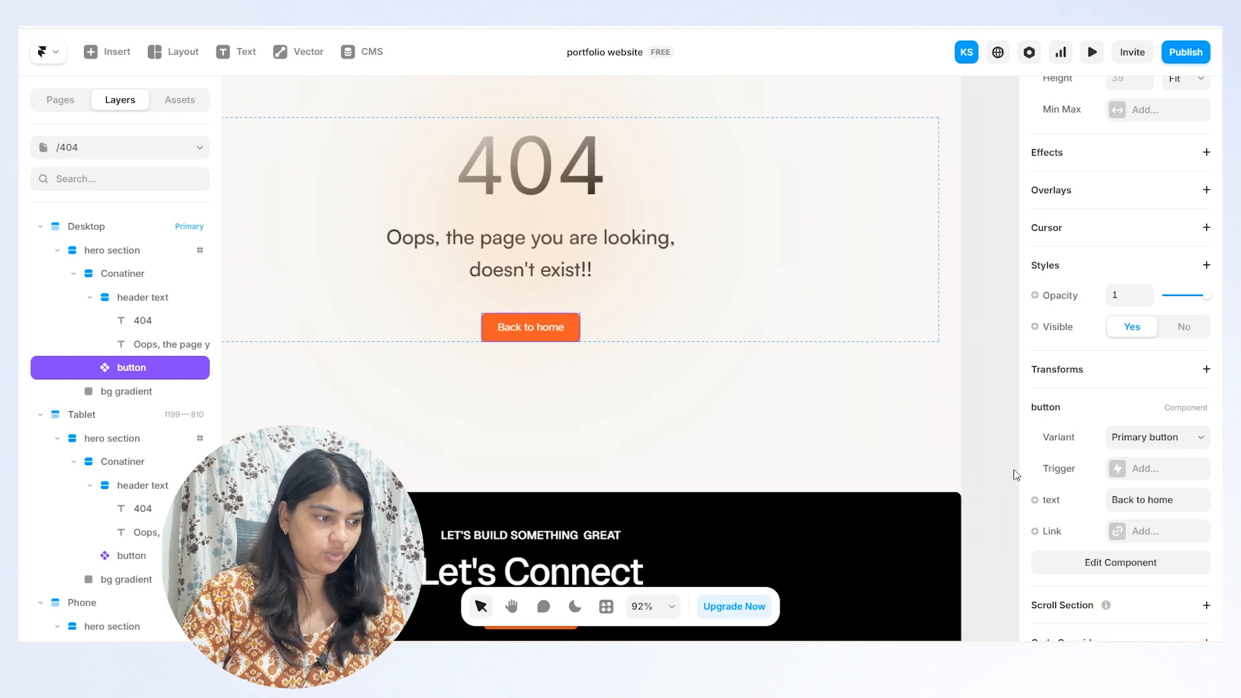
pyautogui.click(1141, 533)
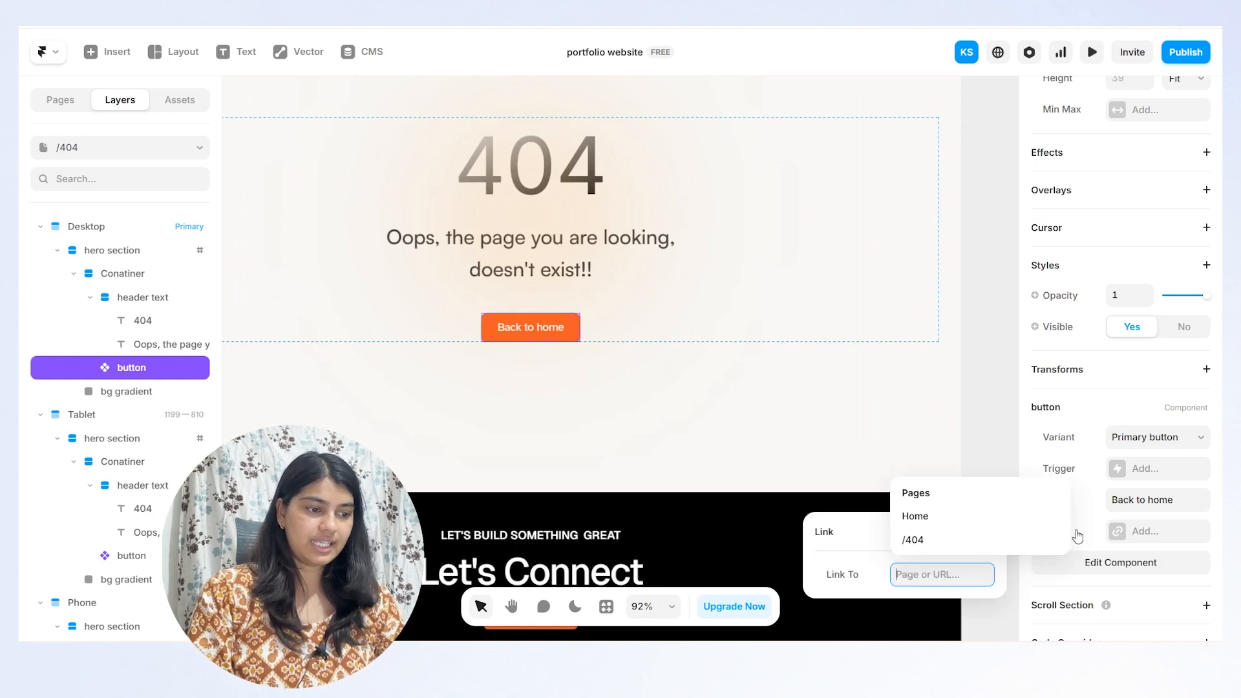
pyautogui.click(958, 526)
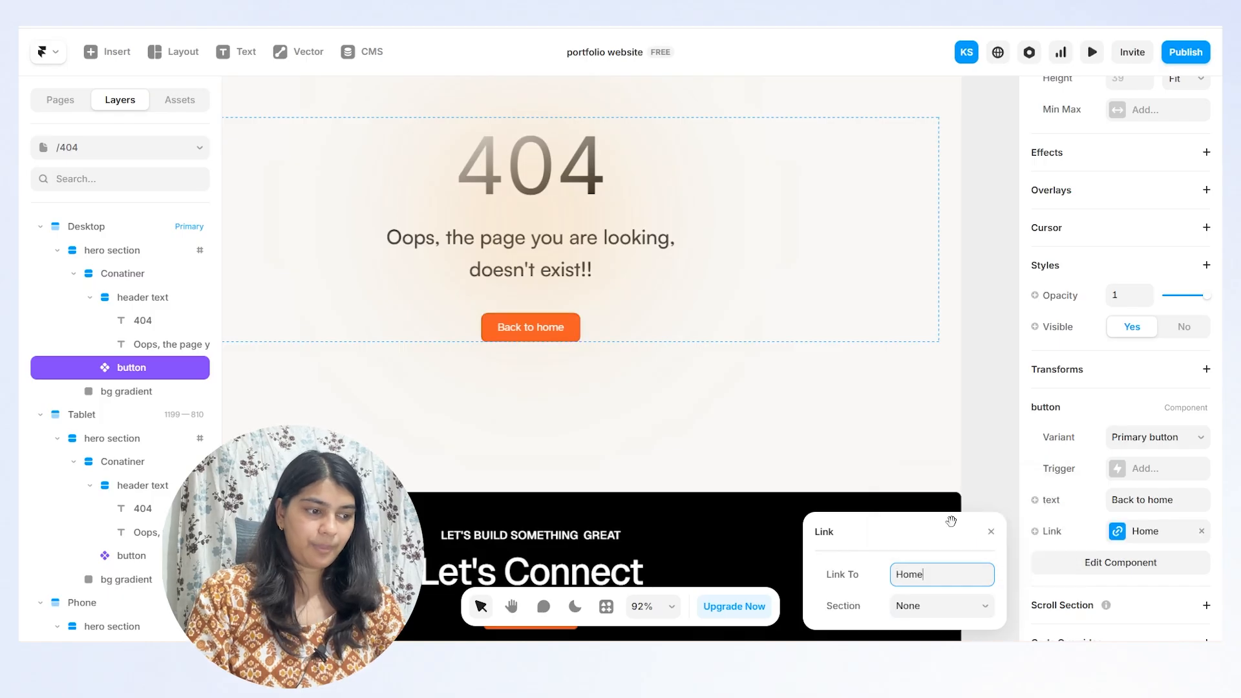
pyautogui.click(935, 608)
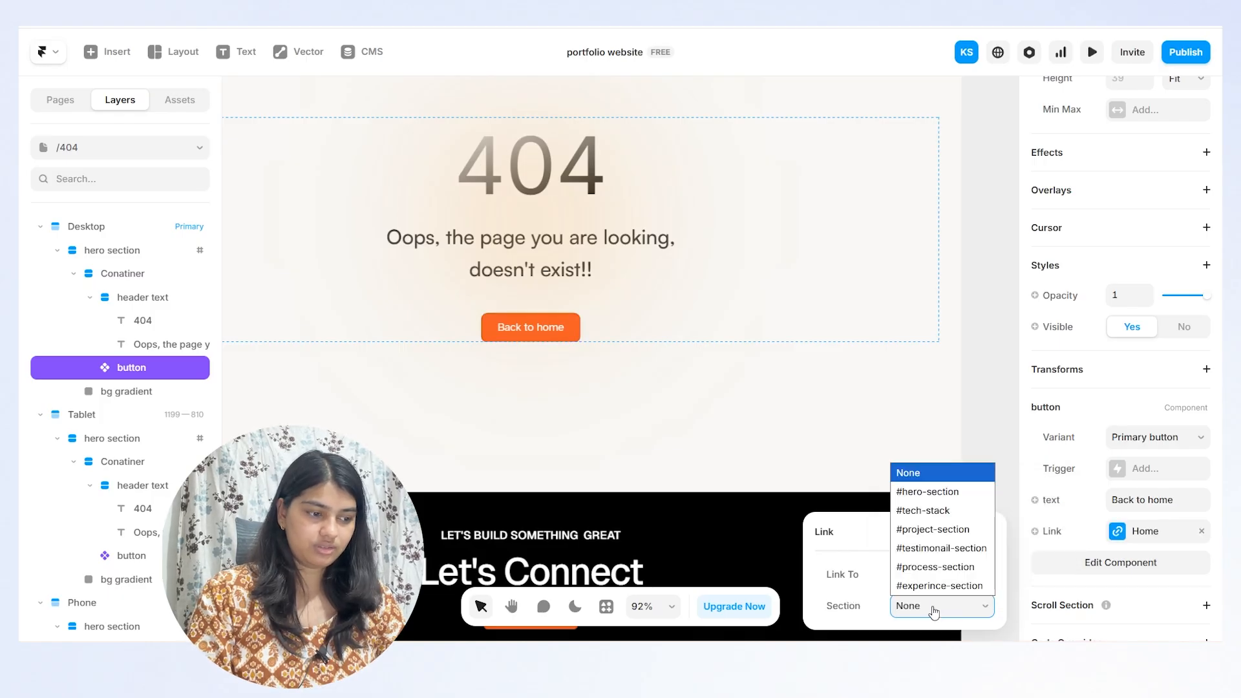
pyautogui.click(937, 495)
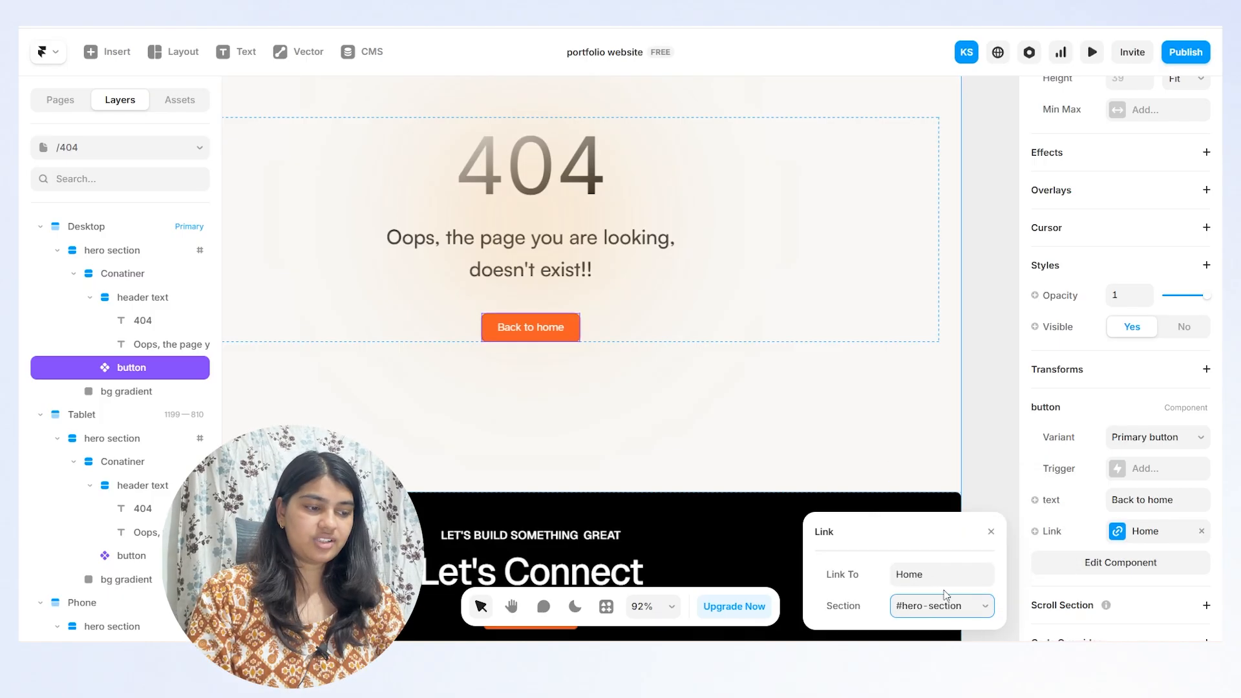
pyautogui.moveTo(965, 532); pyautogui.dragTo(963, 276)
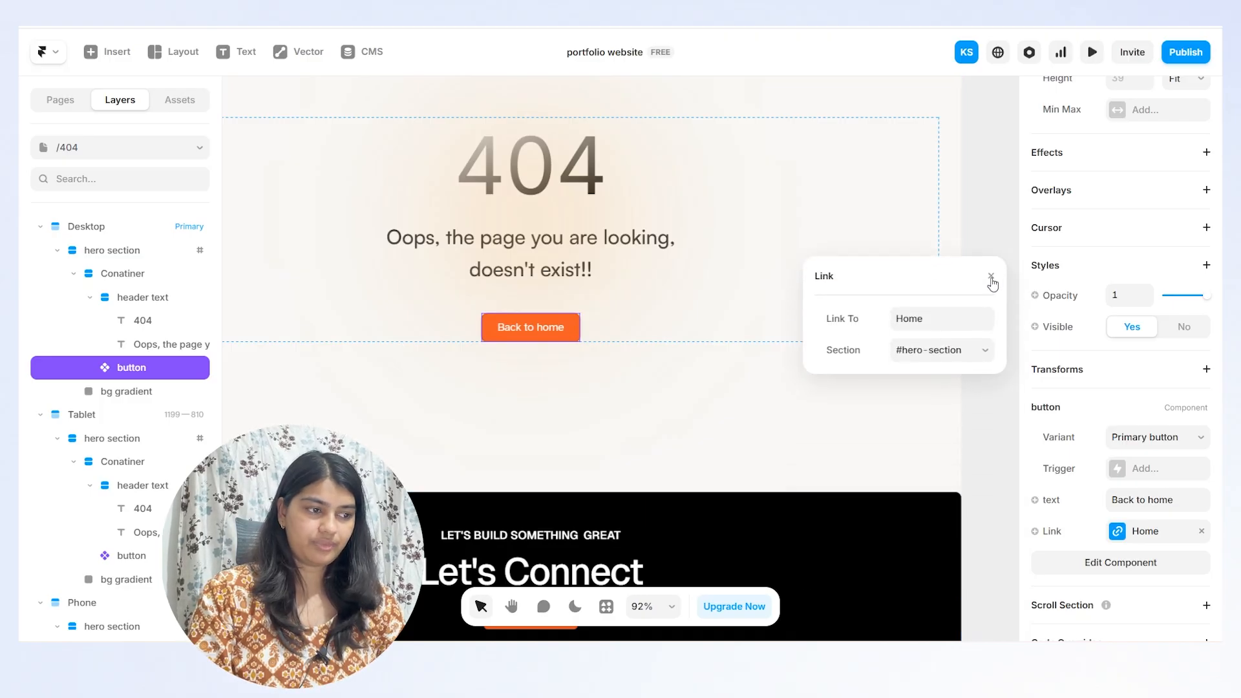
pyautogui.click(991, 277)
# - Switch to the Home page and open its Main template for editing
pyautogui.scroll(-5, 614, 340)
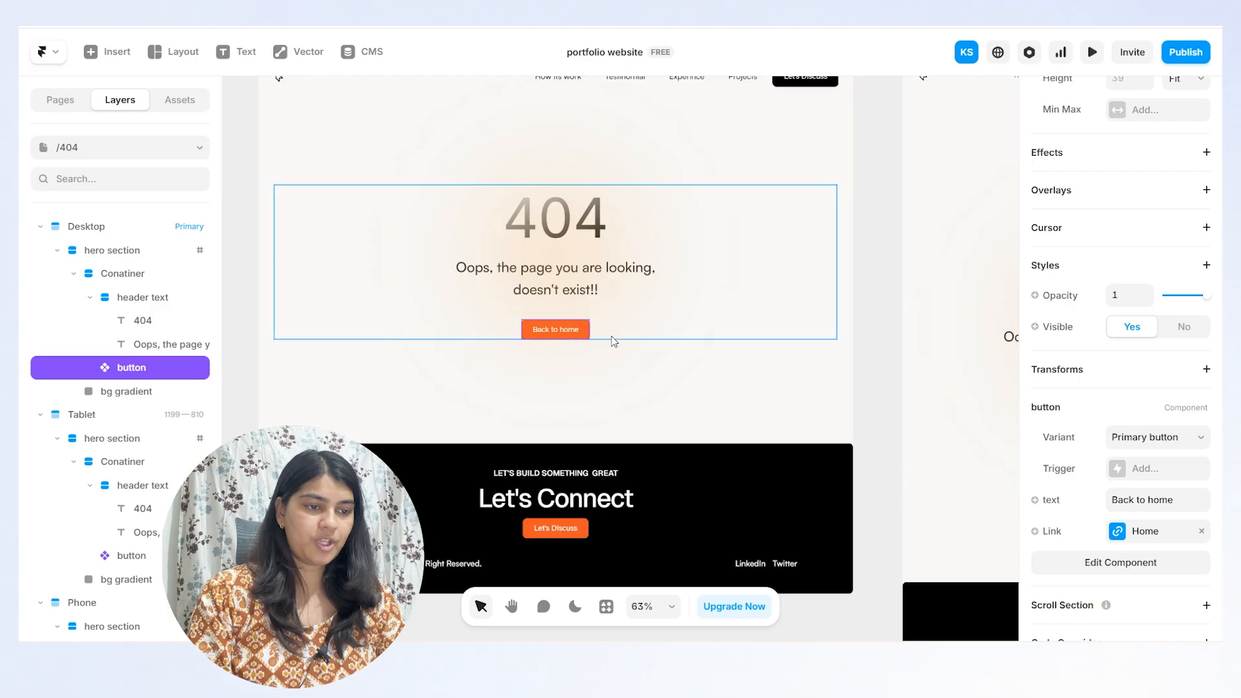
pyautogui.scroll(-3, 614, 341)
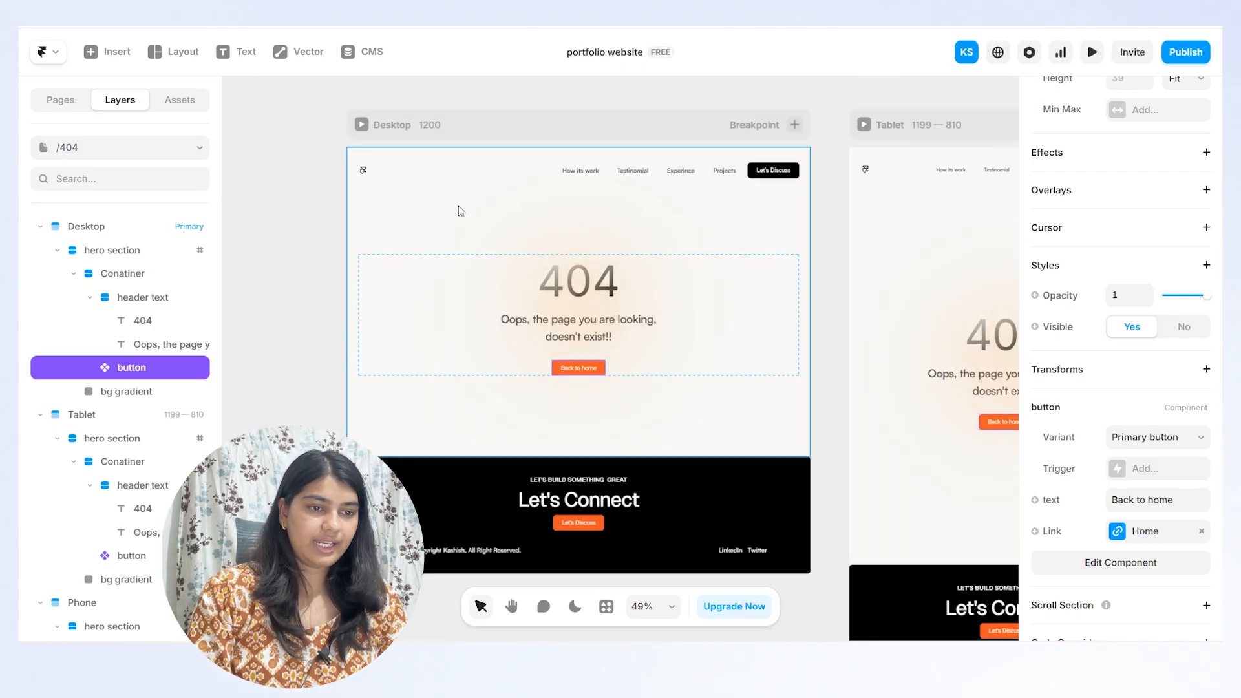
pyautogui.click(109, 147)
pyautogui.click(108, 205)
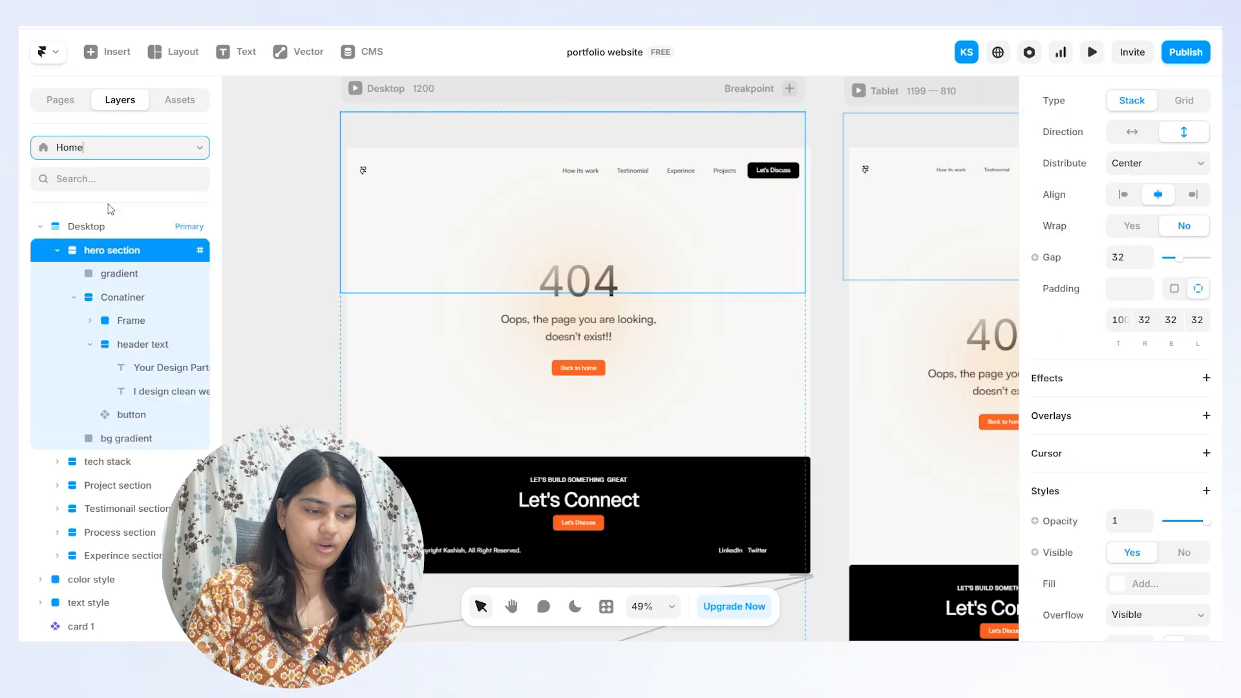
pyautogui.scroll(-10, 688, 502)
pyautogui.scroll(-2, 688, 502)
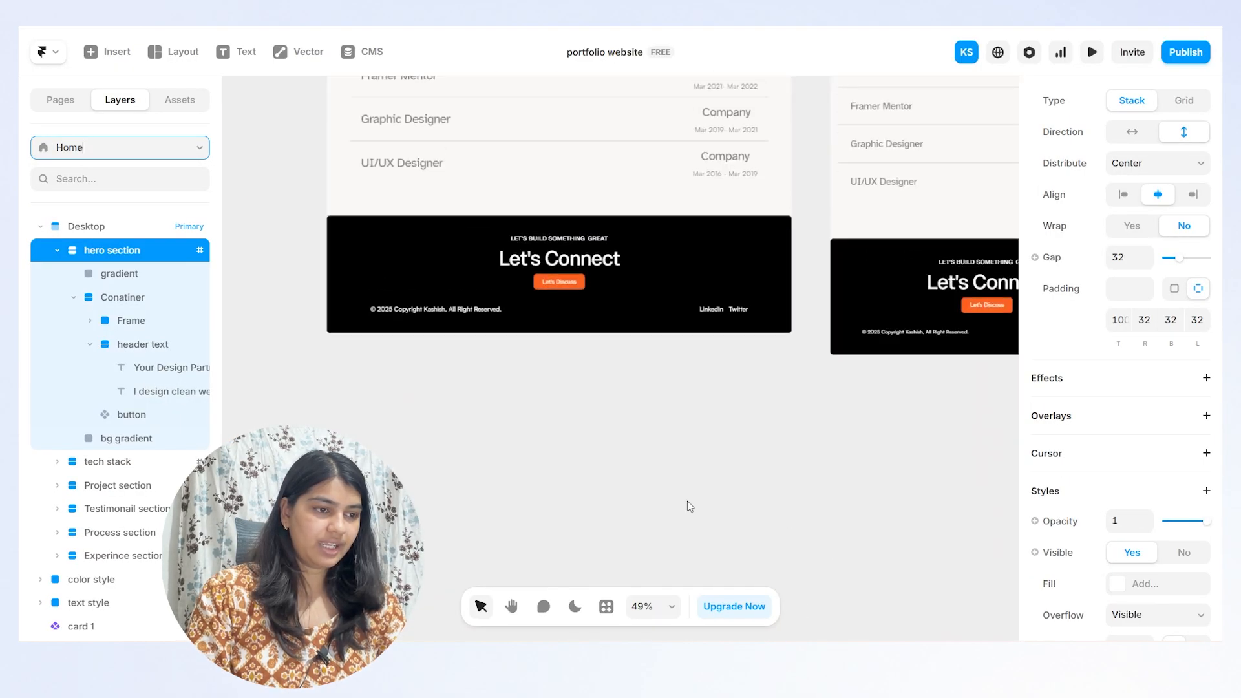
pyautogui.scroll(1, 684, 501)
pyautogui.click(675, 320)
pyautogui.scroll(3, 735, 316)
pyautogui.doubleClick(730, 323)
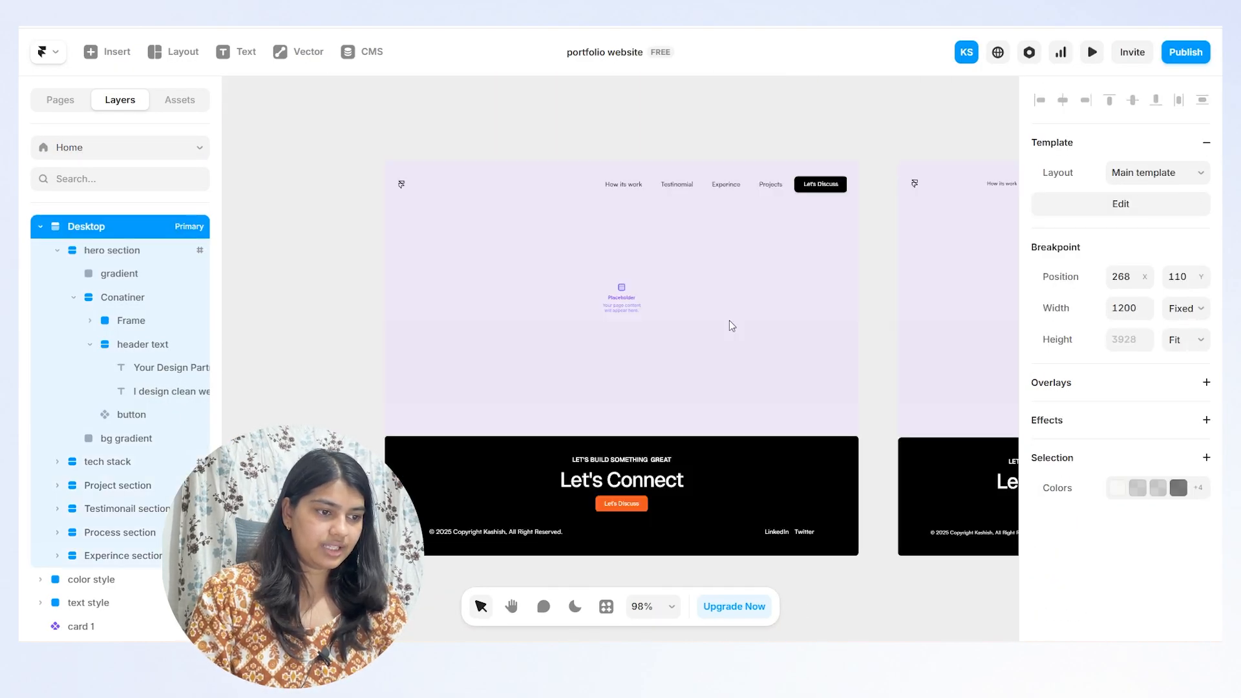
# - Duplicate the Twitter text in the Desktop footer's links and change the copy's content to "404 page"
pyautogui.click(792, 439)
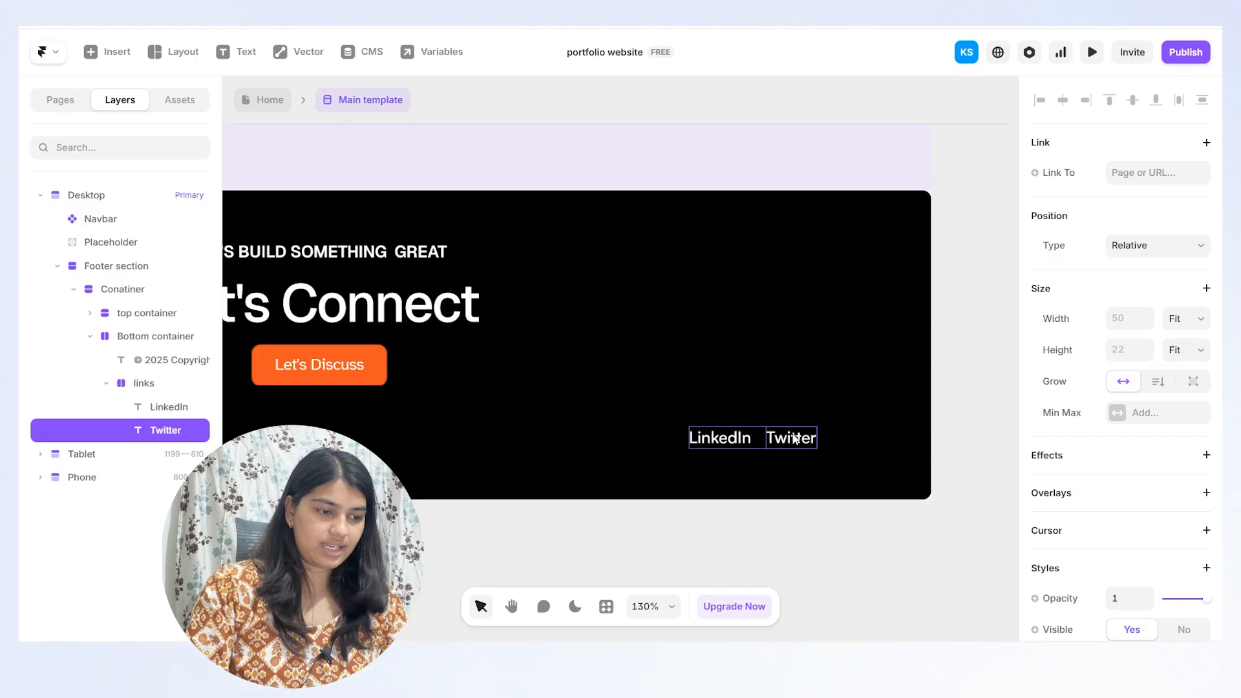
pyautogui.hotkey('ctrl', 'd')
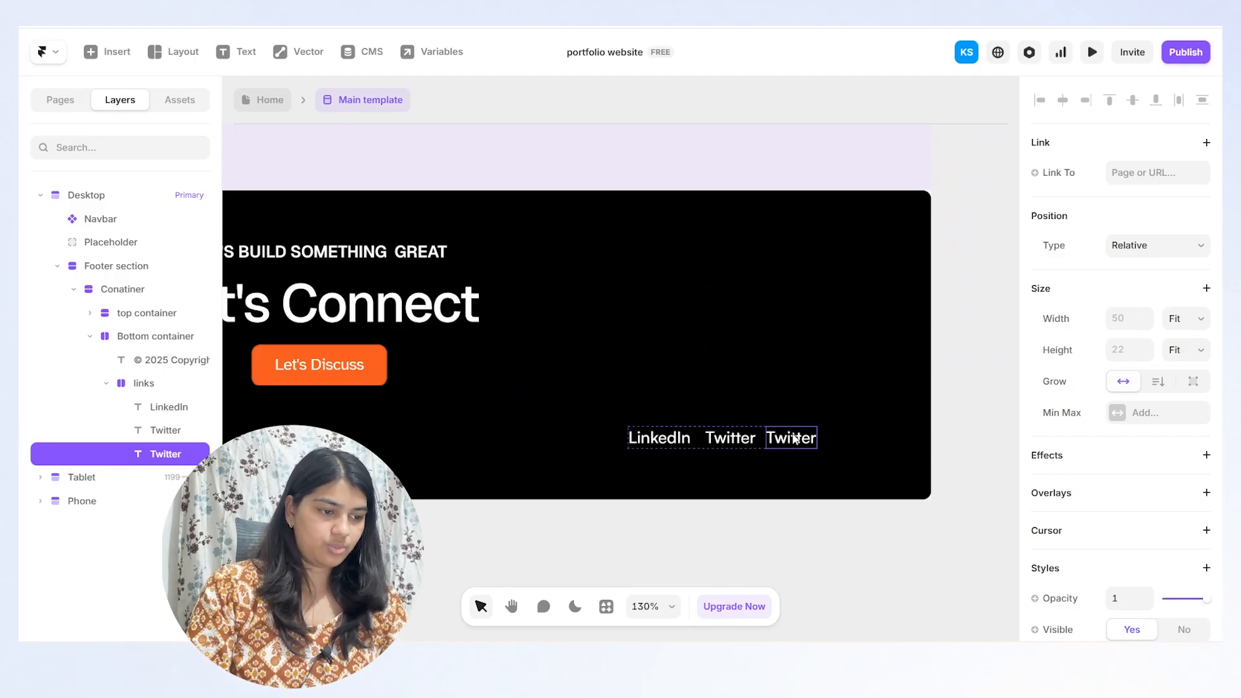
pyautogui.scroll(-5, 1127, 463)
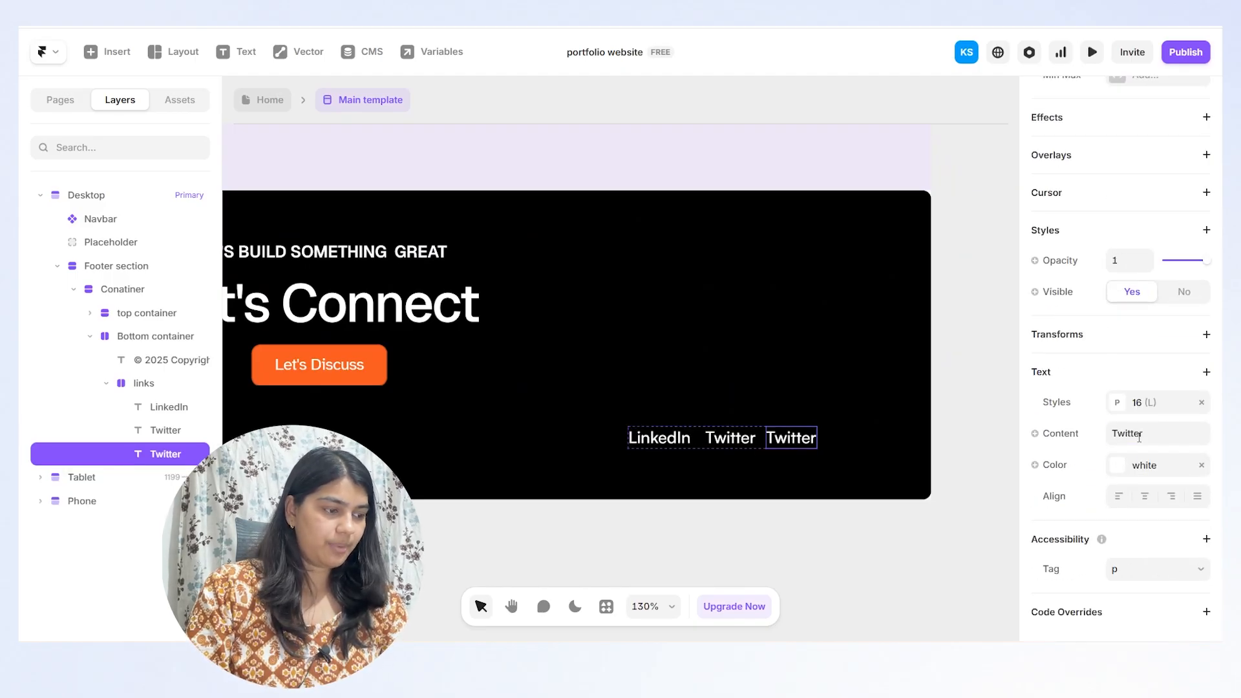
pyautogui.click(1139, 434)
pyautogui.press('BackSpace')
pyautogui.write('404')
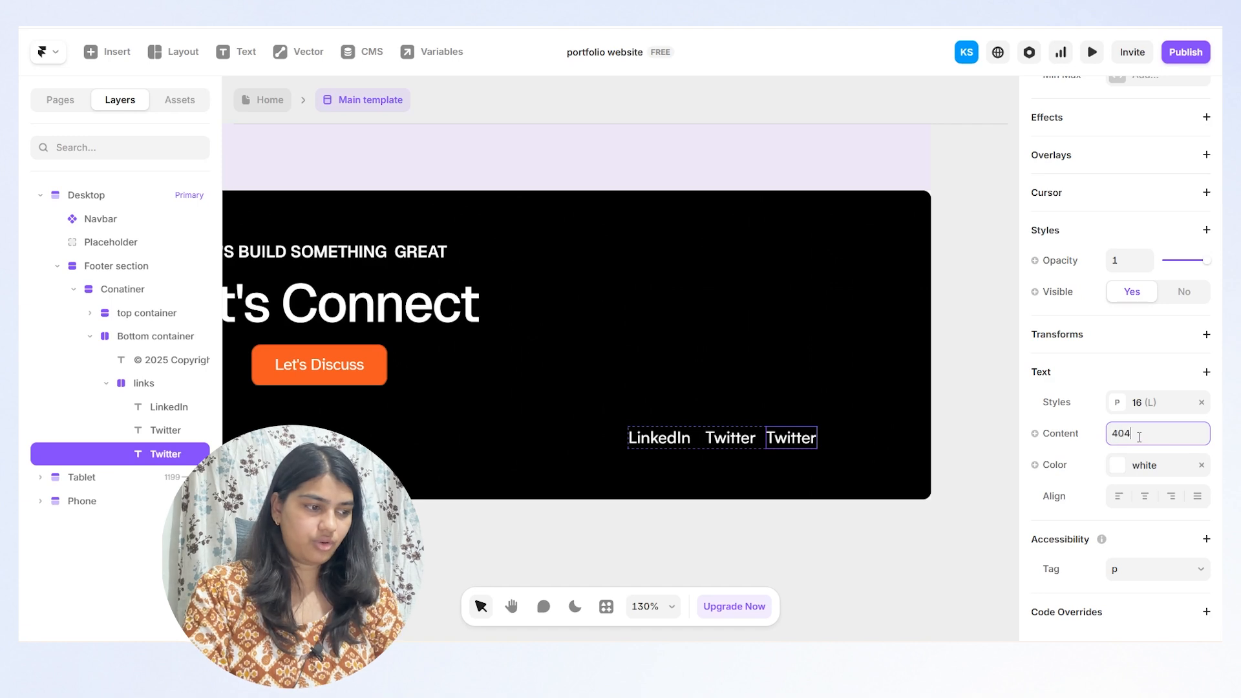
pyautogui.write(' page')
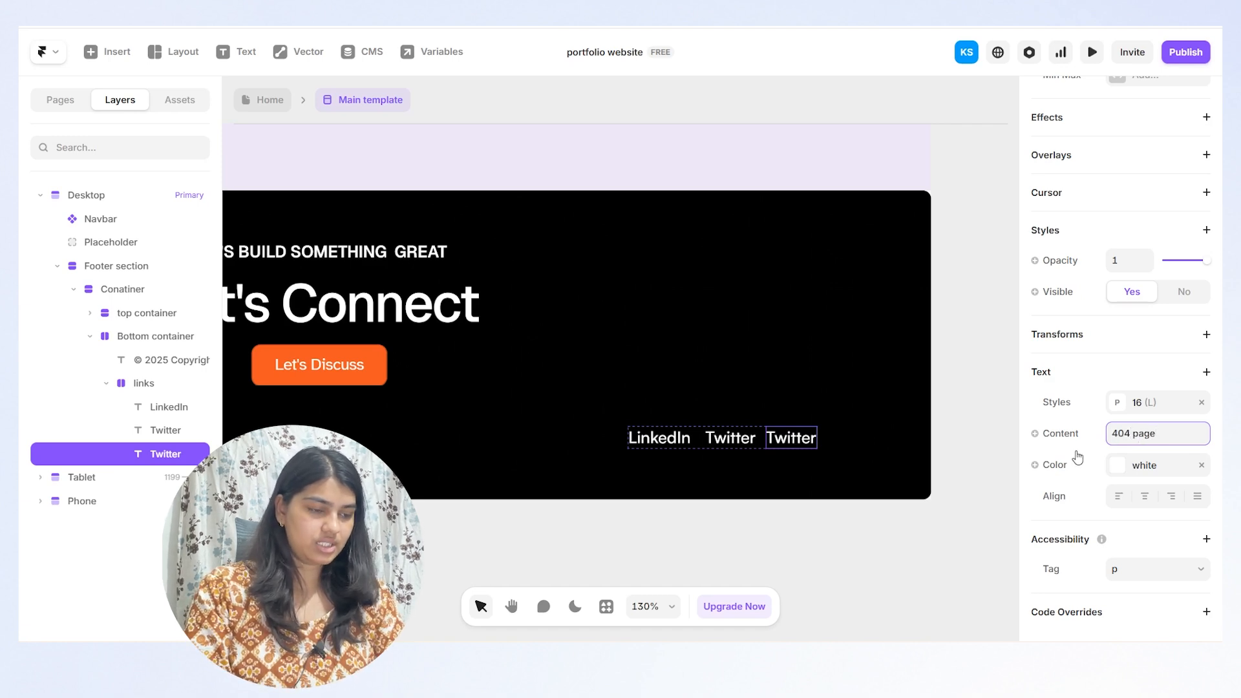
pyautogui.click(932, 529)
# - Link the footer's "404 page" text to the /404 page
pyautogui.click(789, 441)
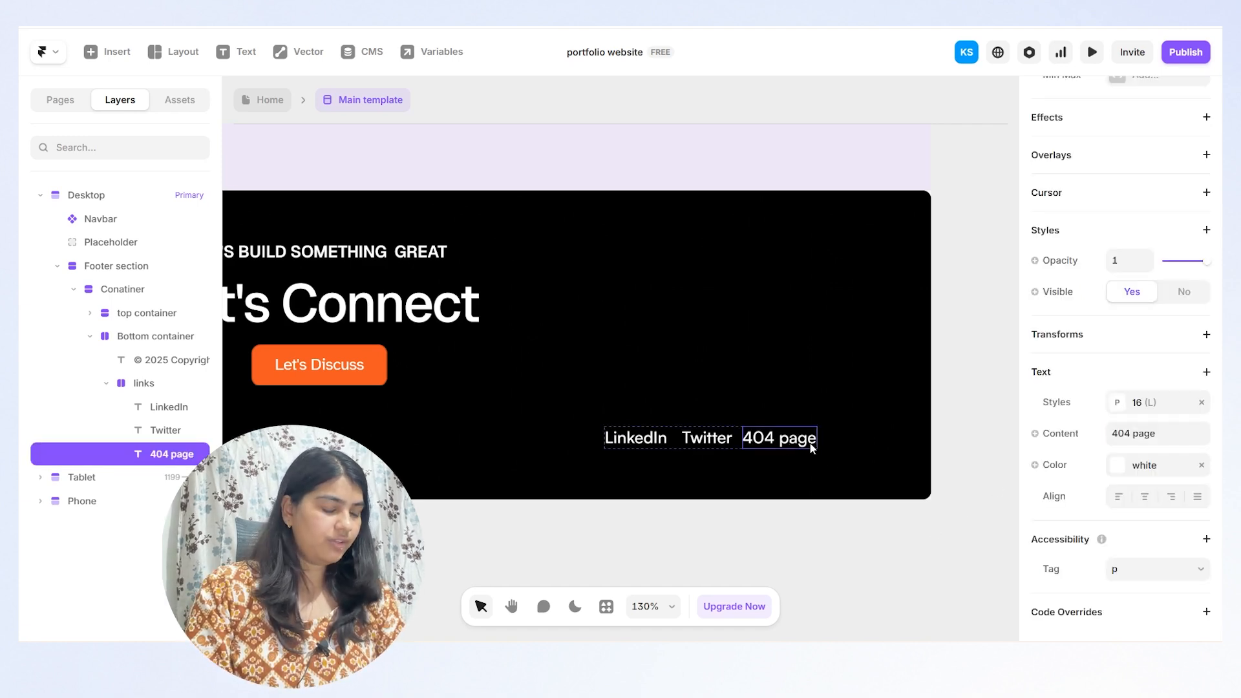
pyautogui.scroll(5, 1135, 388)
pyautogui.click(1128, 172)
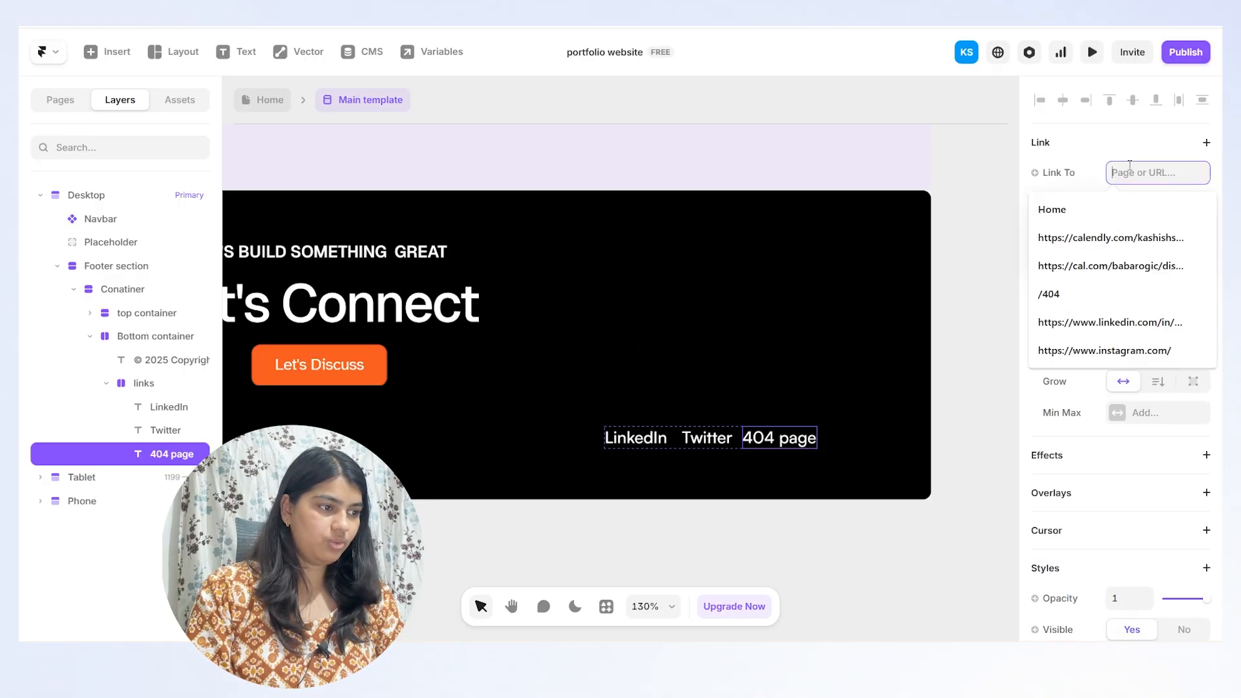
pyautogui.click(1066, 294)
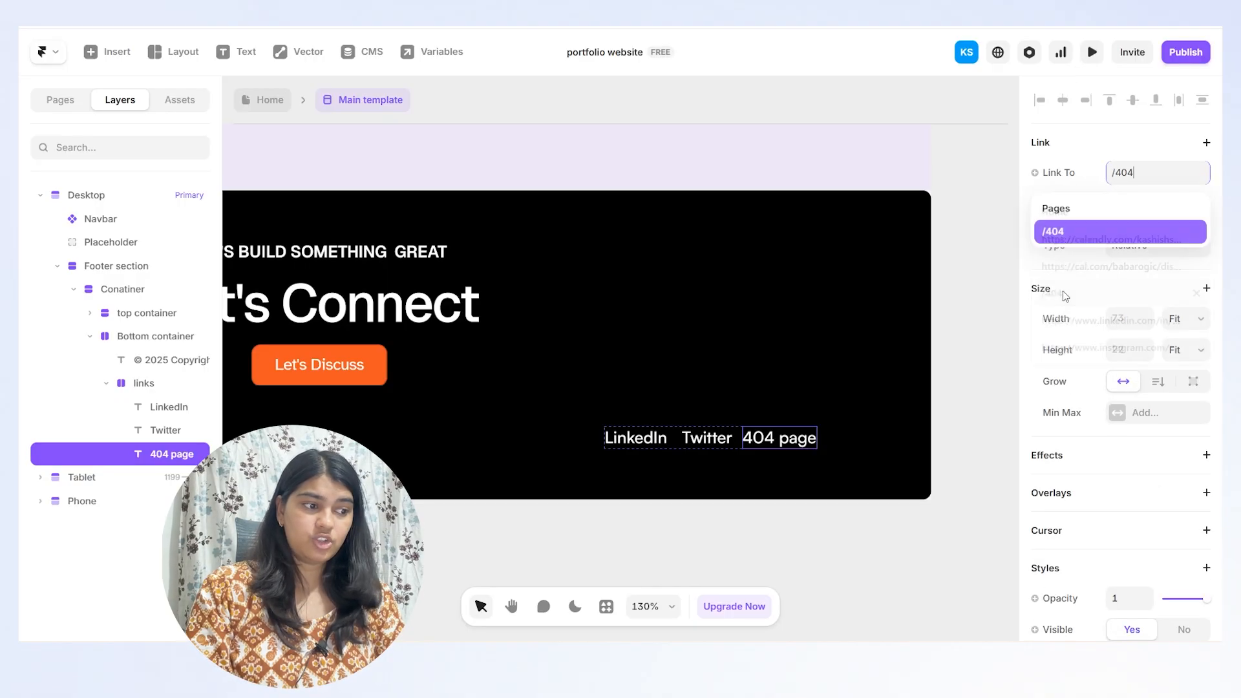
pyautogui.click(1084, 239)
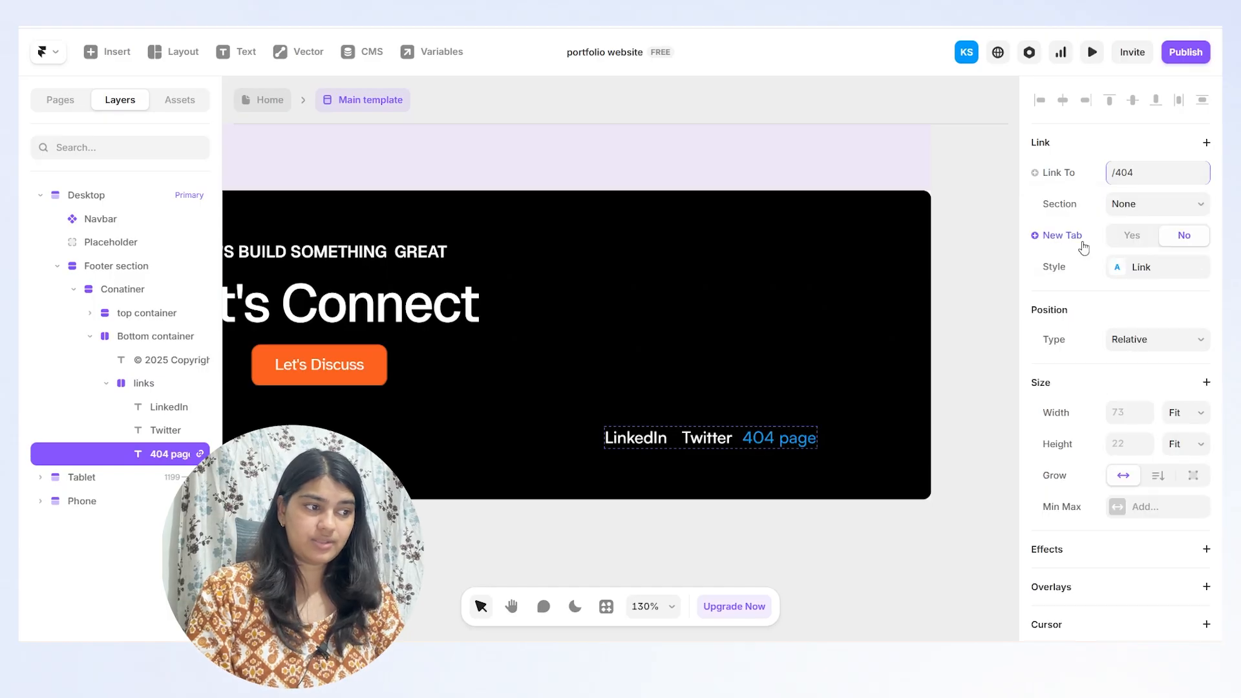
# - Change the color of the Link style used by the "404 page" text to white
pyautogui.click(1131, 267)
pyautogui.click(980, 351)
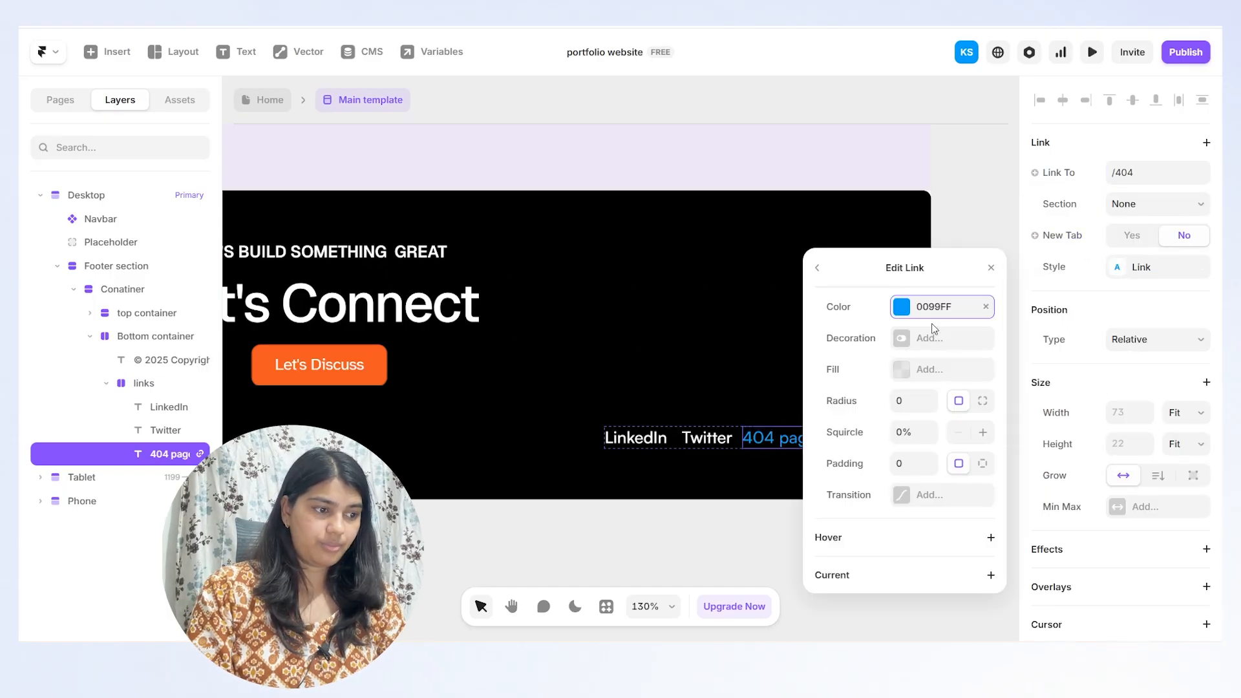
pyautogui.click(906, 307)
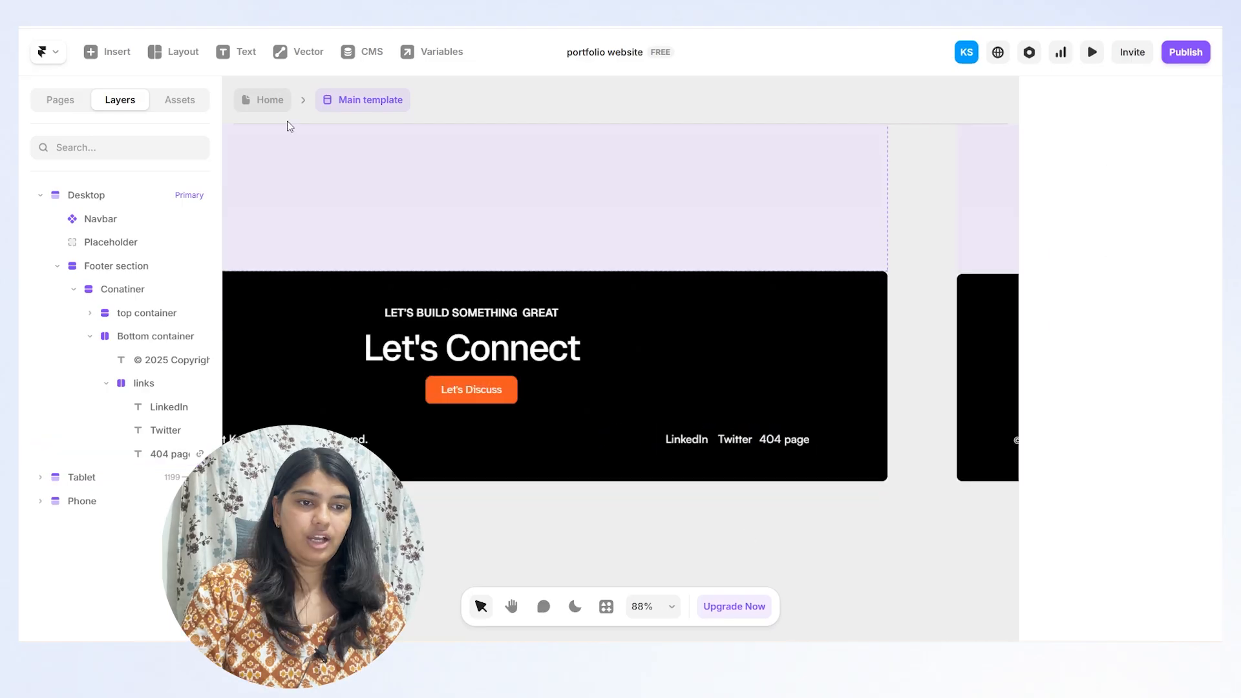
# - Return from the template to the Home page and preview the site in full screen
pyautogui.click(271, 102)
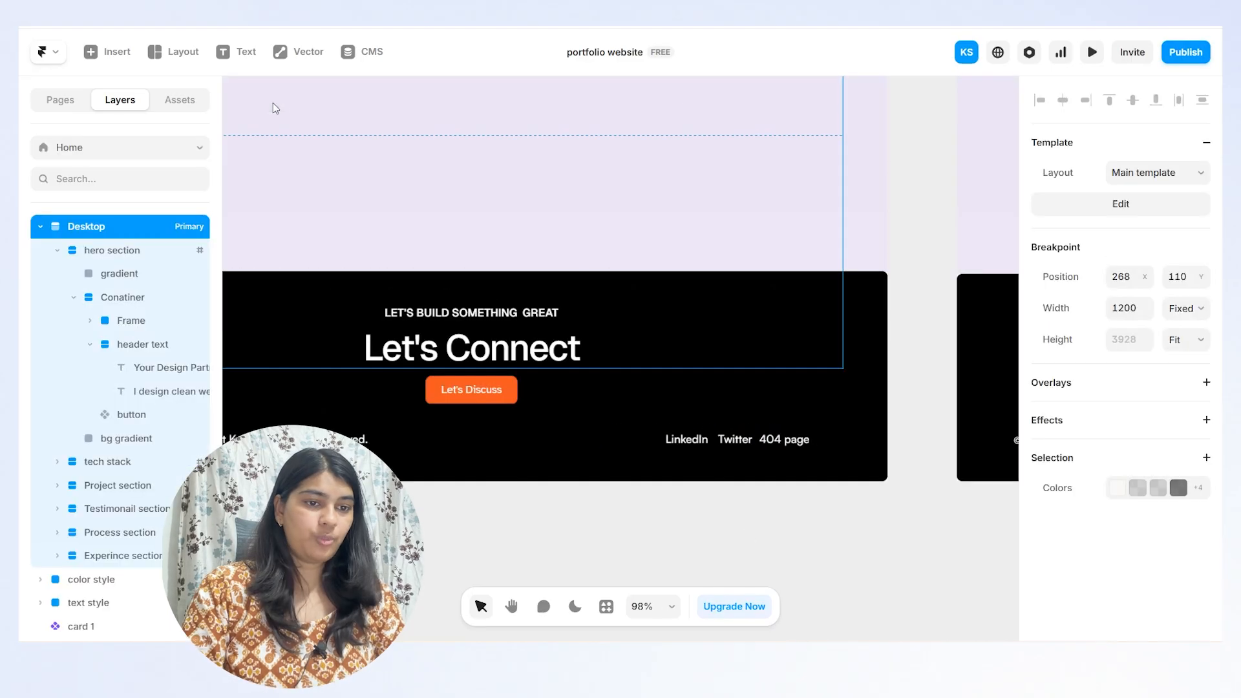
pyautogui.scroll(10, 765, 249)
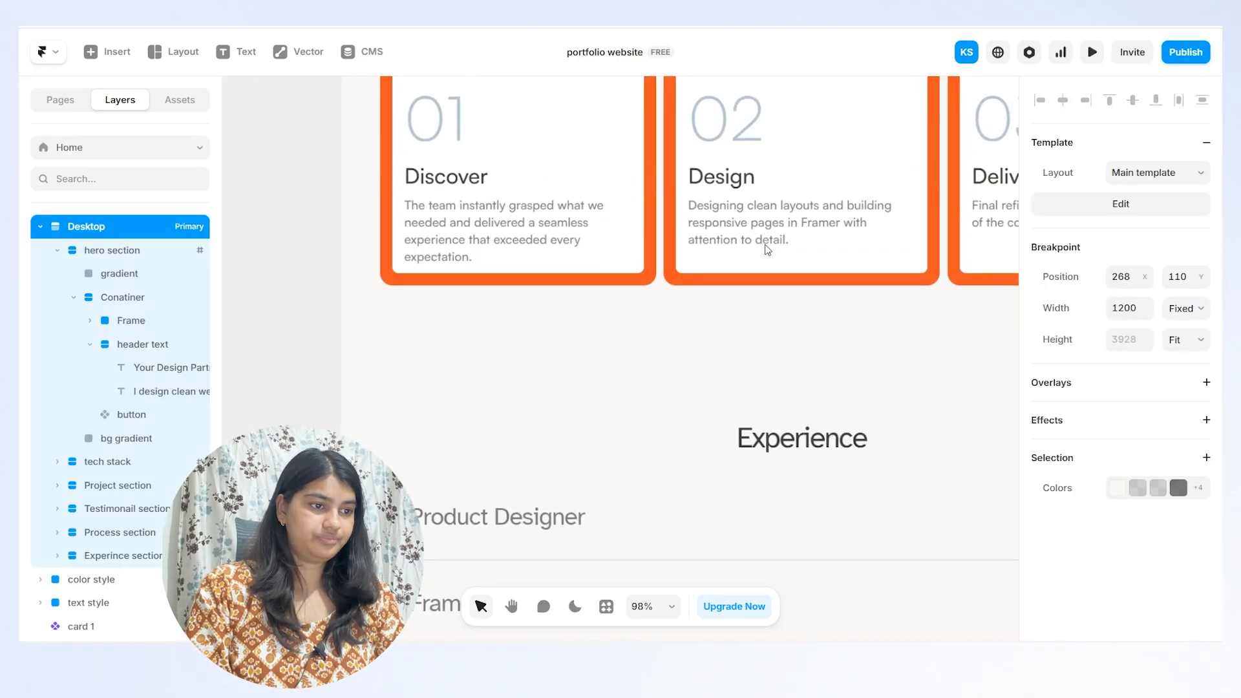
pyautogui.keyDown('ctrl'); pyautogui.click(765, 249); pyautogui.keyUp('ctrl')
pyautogui.scroll(-4, 766, 250)
pyautogui.click(1092, 52)
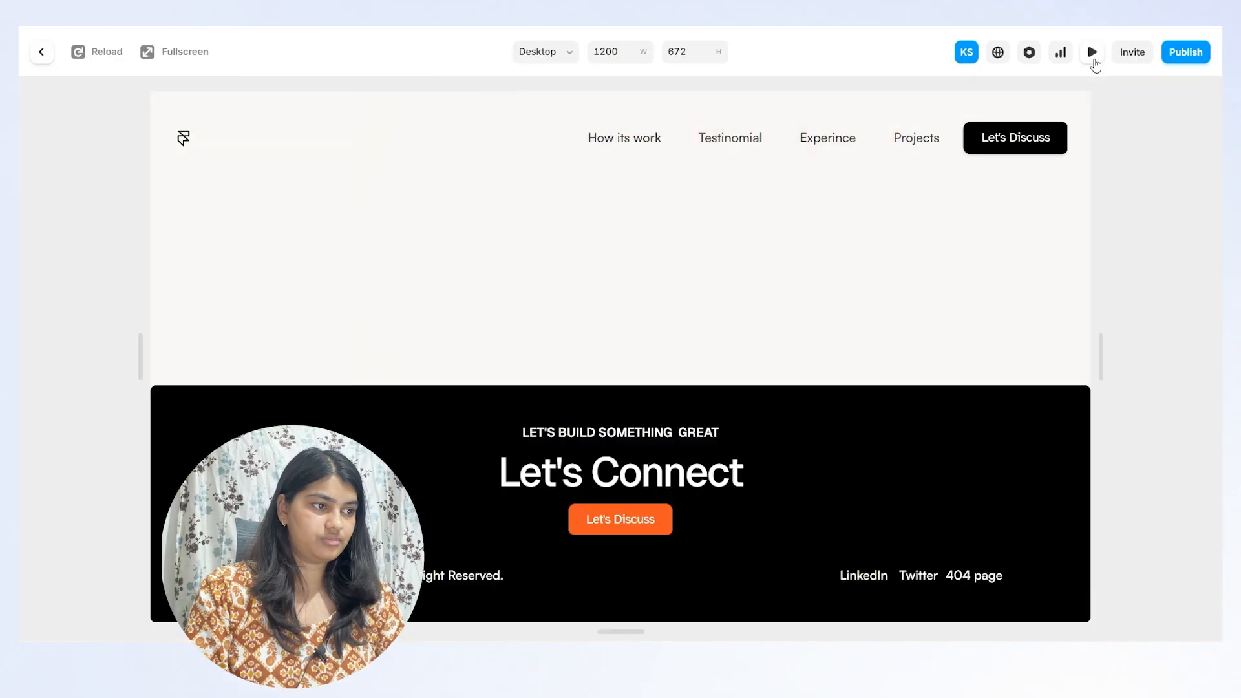
pyautogui.click(172, 52)
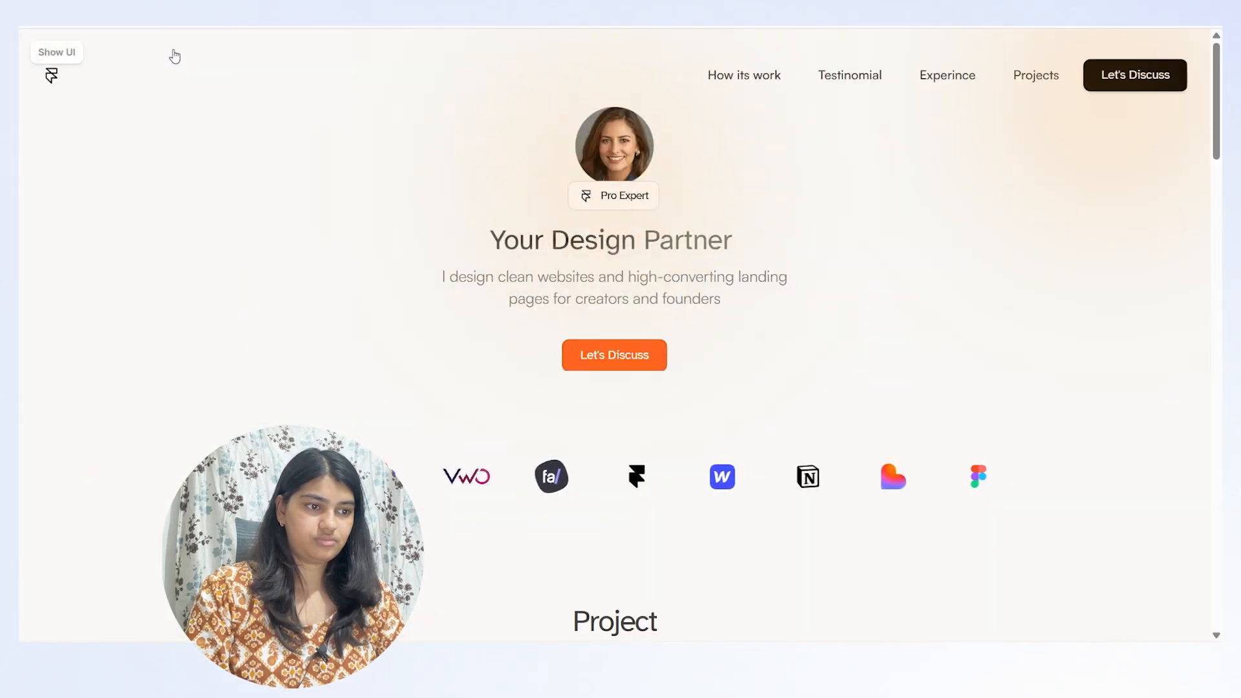
# - Follow the footer's "404 page" link in the preview, examine the custom 404 page's layout and leave the preview
pyautogui.scroll(-10, 598, 491)
pyautogui.scroll(-15, 600, 492)
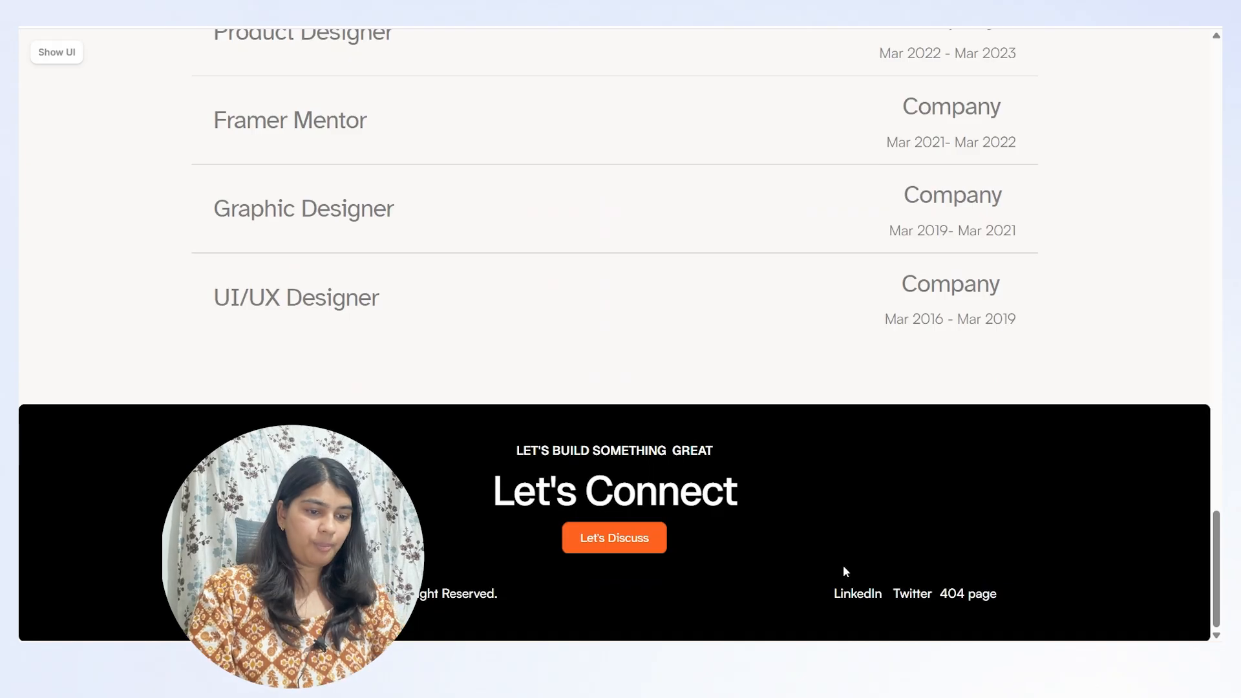
pyautogui.click(975, 599)
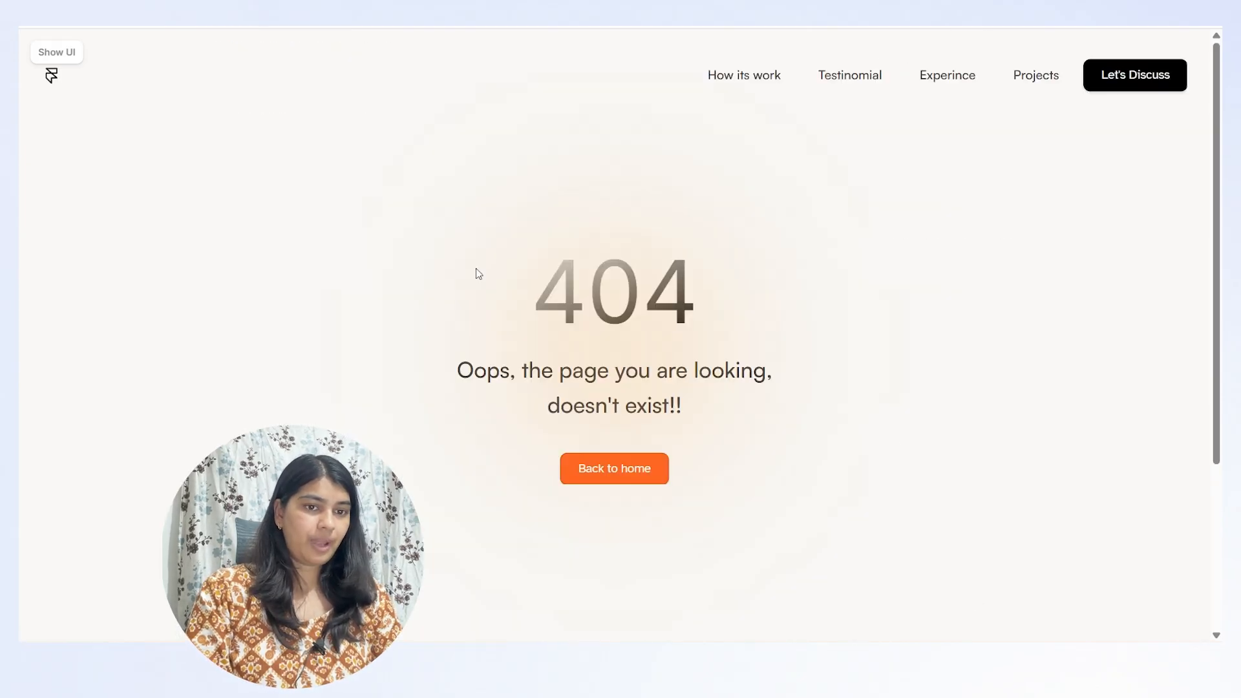
pyautogui.scroll(-3, 590, 437)
pyautogui.scroll(3, 590, 438)
pyautogui.scroll(-1, 591, 437)
pyautogui.scroll(1, 590, 437)
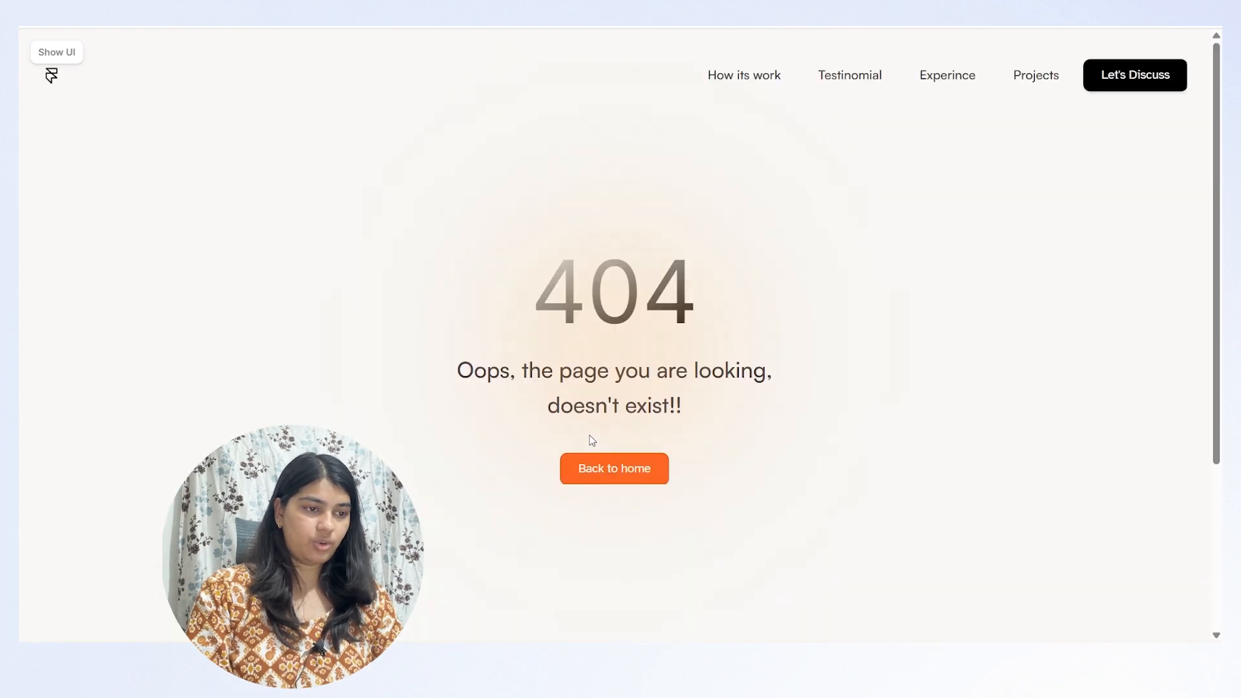
pyautogui.press('Escape')
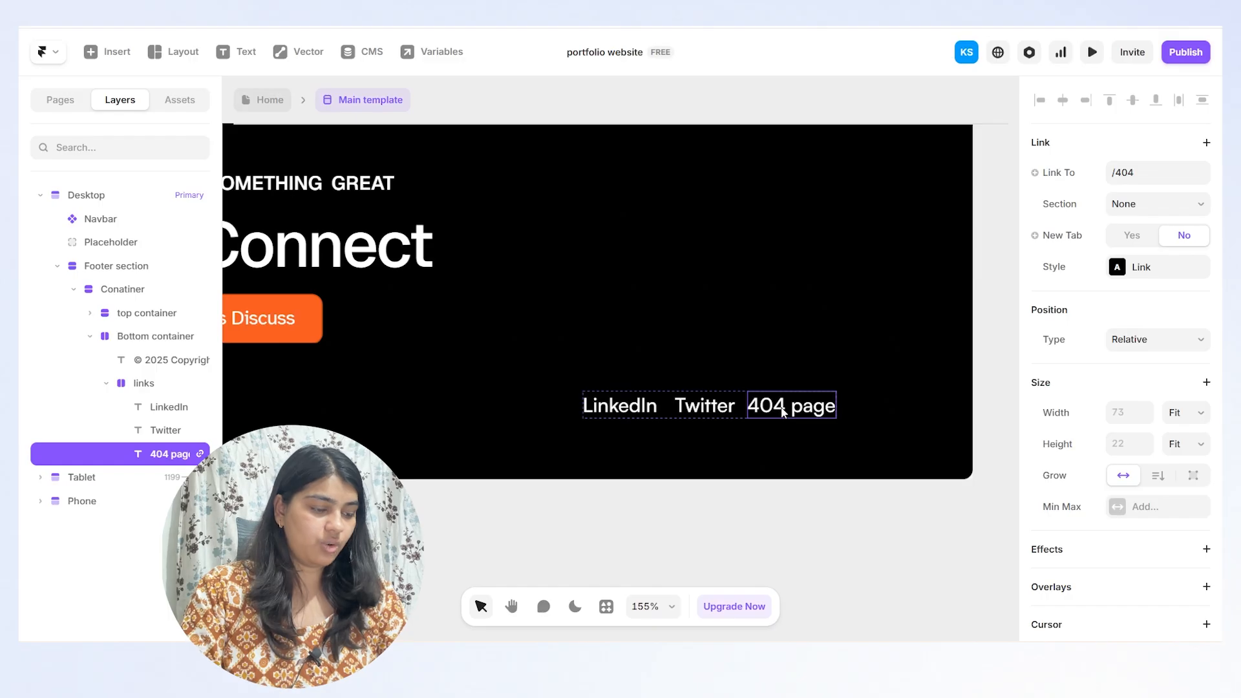
# - Delete the "404 page" link from the Main template's Desktop footer
pyautogui.press('Delete')
pyautogui.scroll(-5, 782, 413)
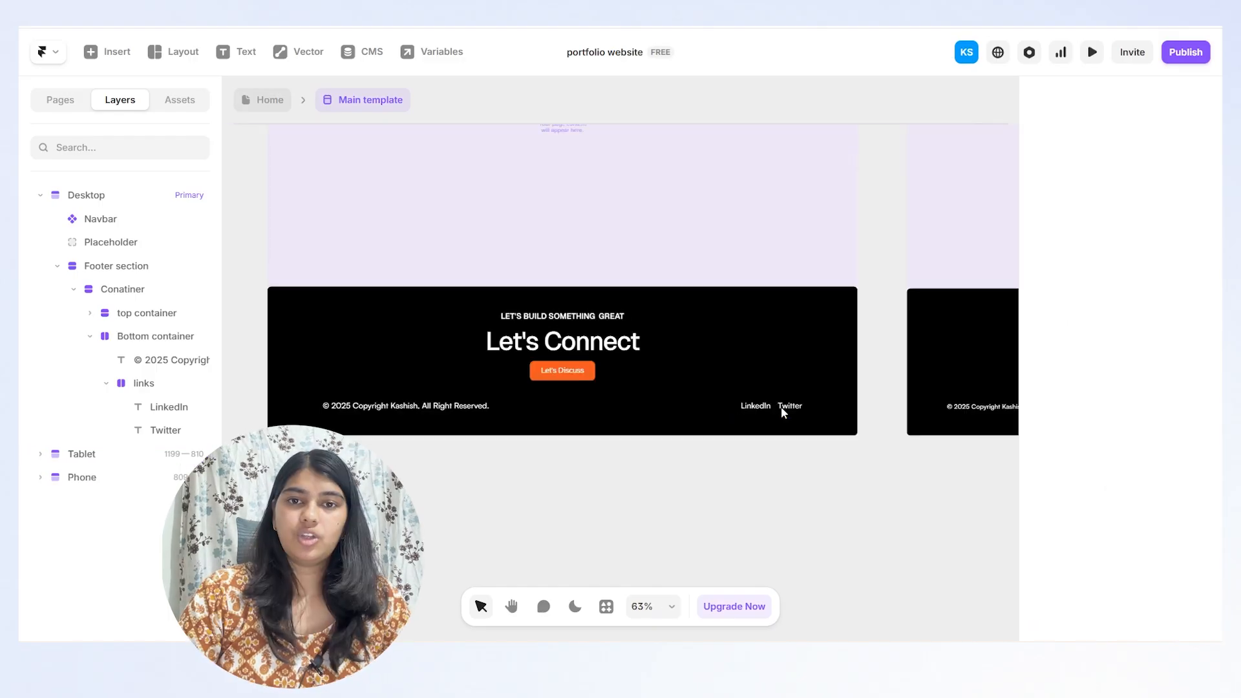